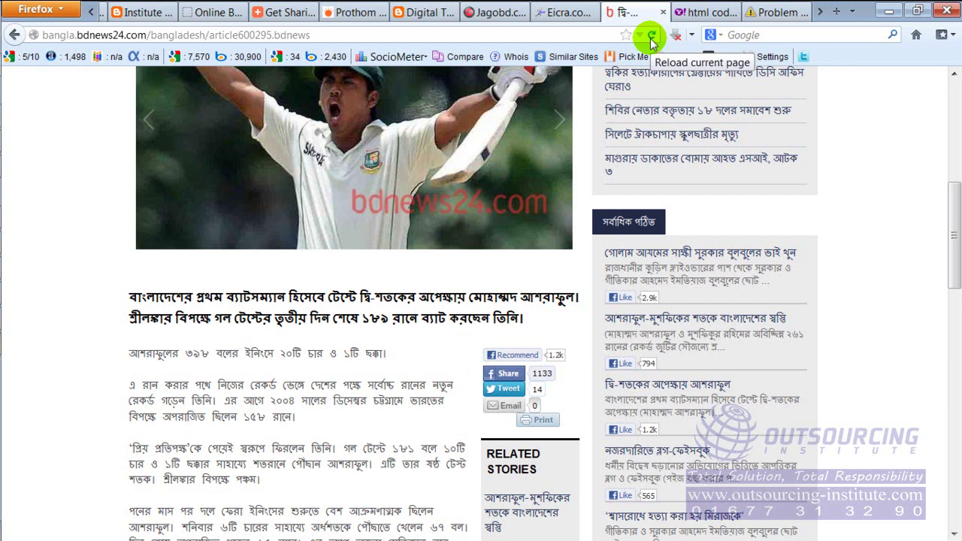
click(331, 37)
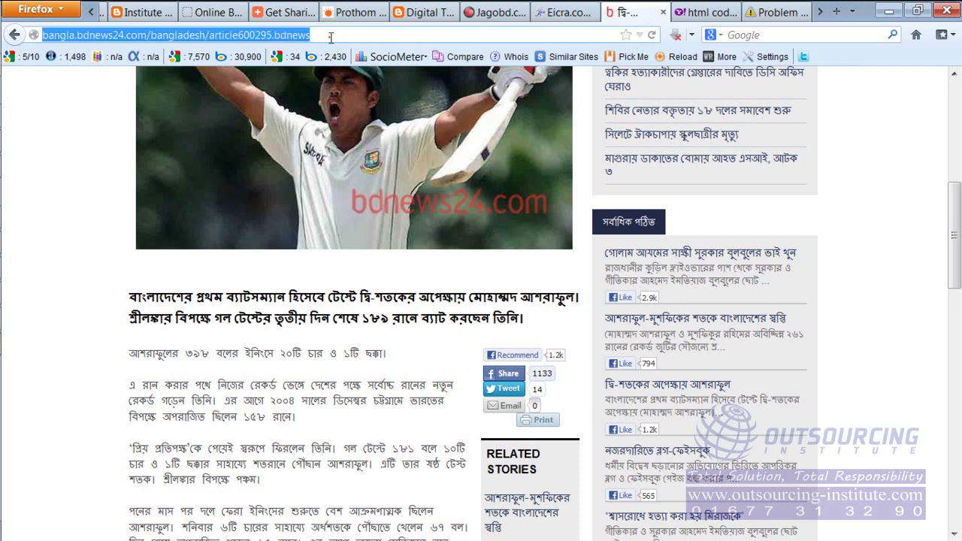
click(290, 14)
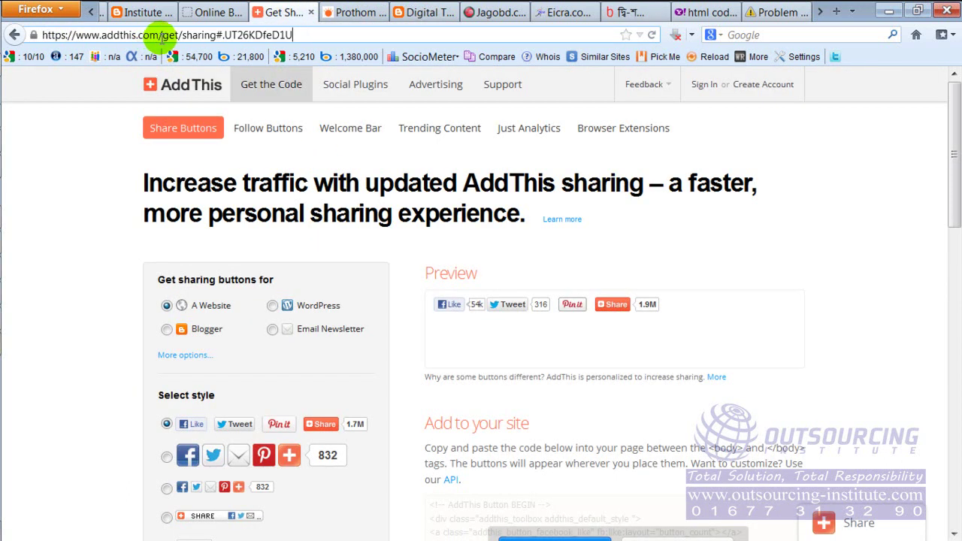
drag(159, 36, 300, 54)
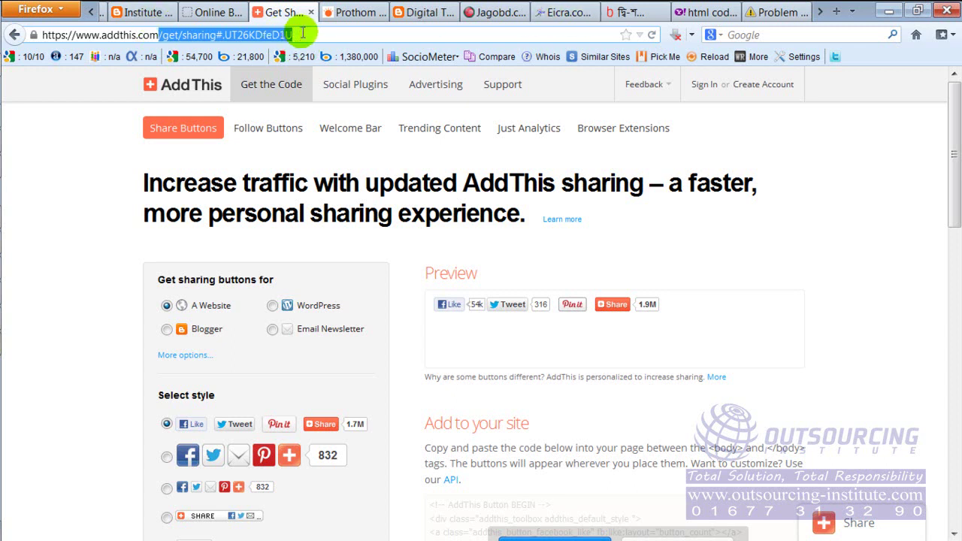
drag(298, 35, 2, 31)
mouse_move(3, 33)
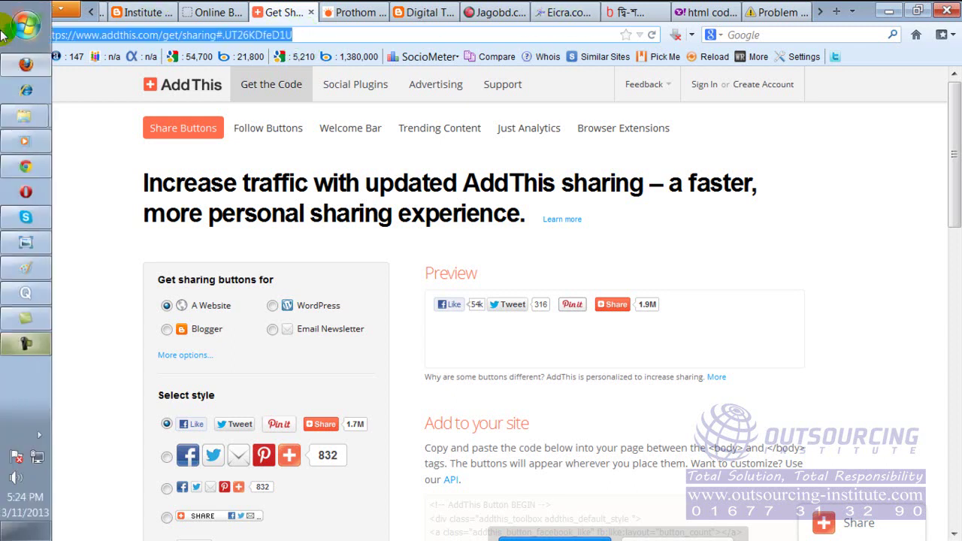
text(www.addth)
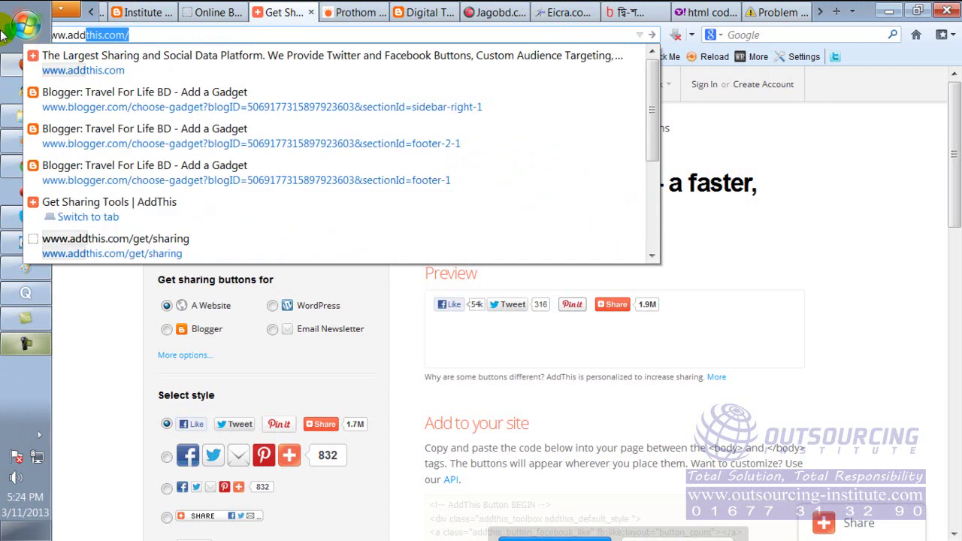
text(is.com)
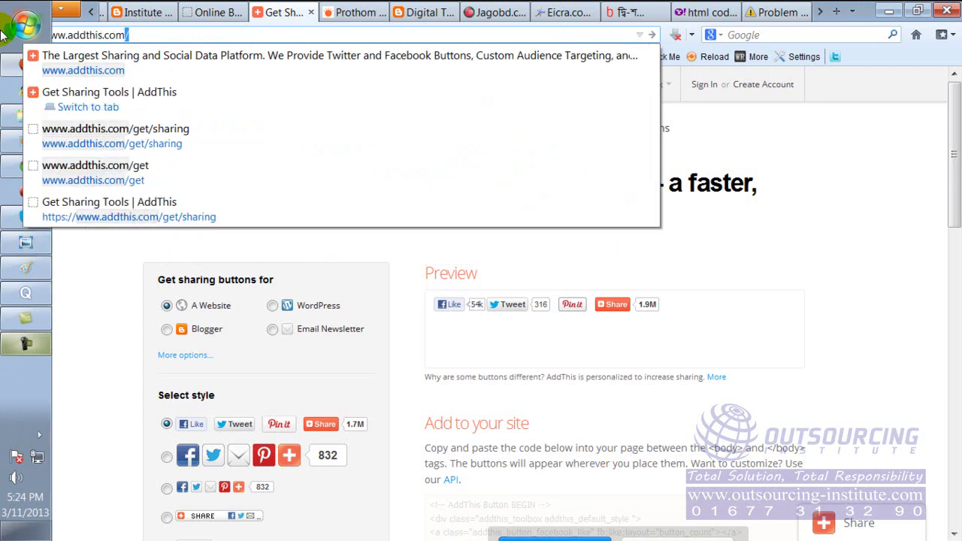
key(Return)
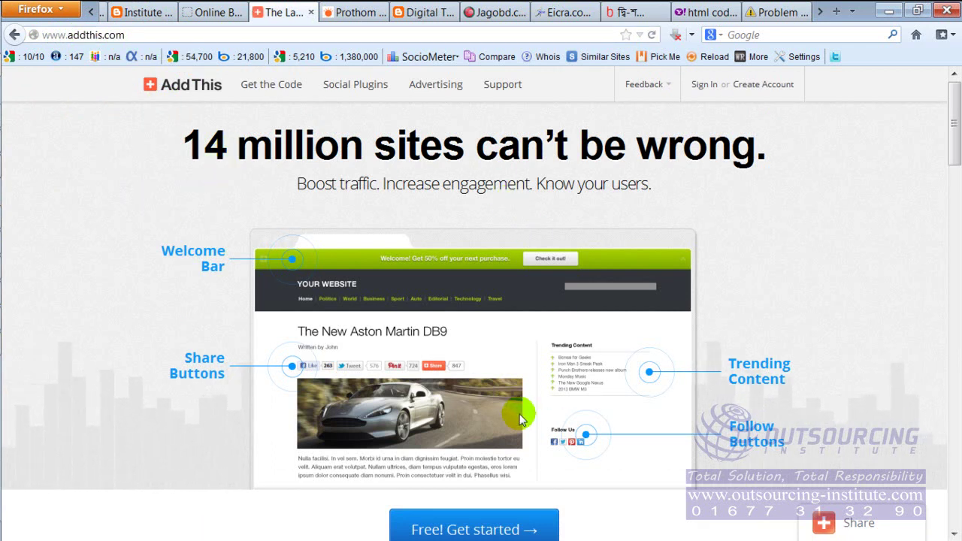
Look over the AddThis homepage and open its Get the Code page.
scroll(515, 404, down, 1)
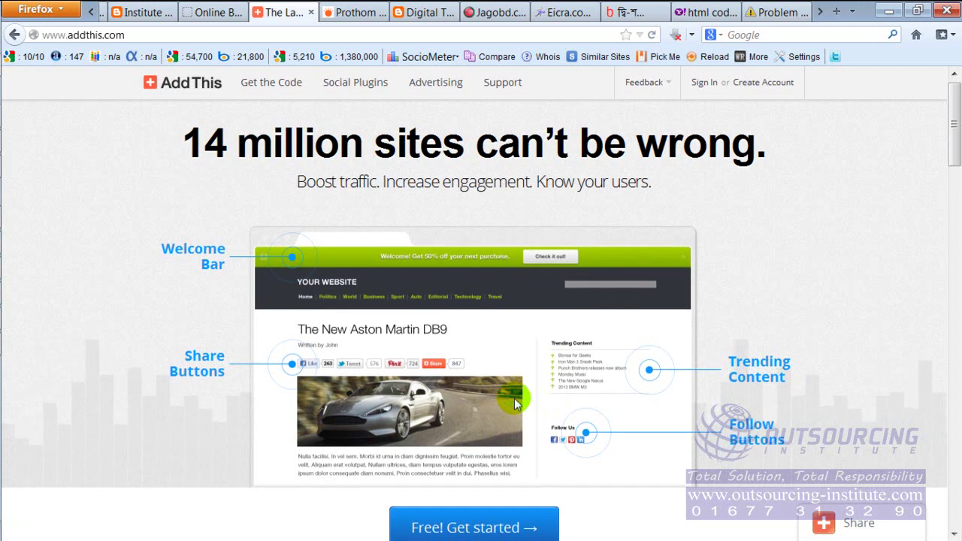
scroll(516, 404, down, 10)
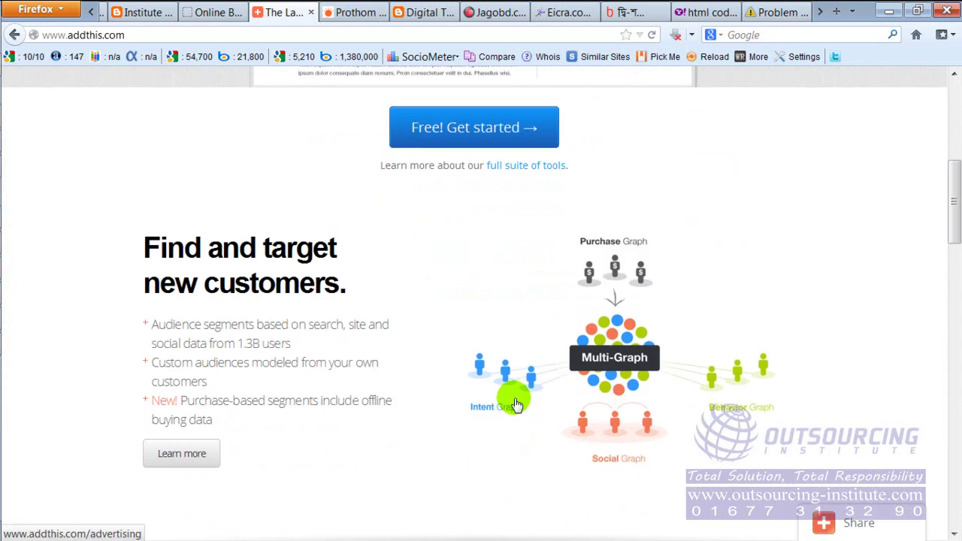
scroll(514, 402, down, 7)
scroll(508, 397, up, 8)
scroll(505, 396, up, 10)
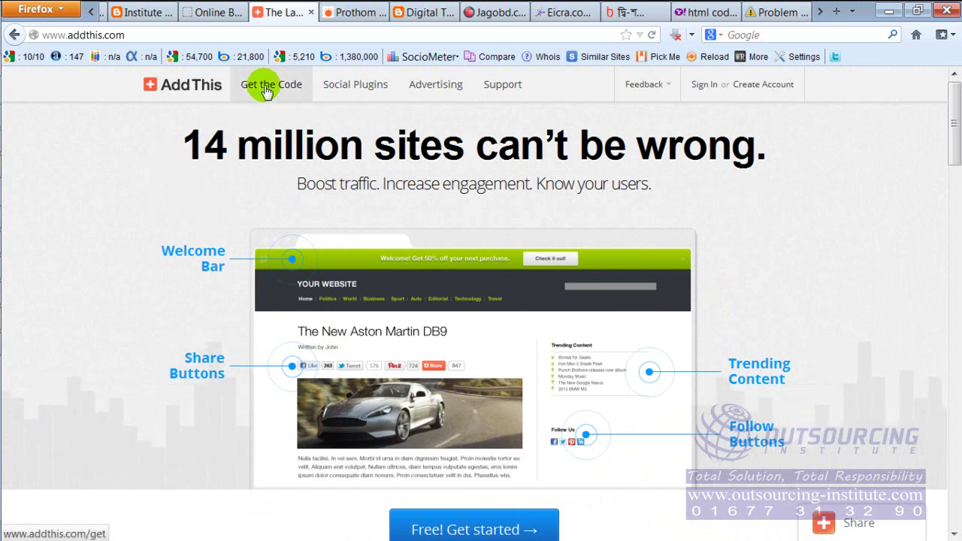
click(266, 90)
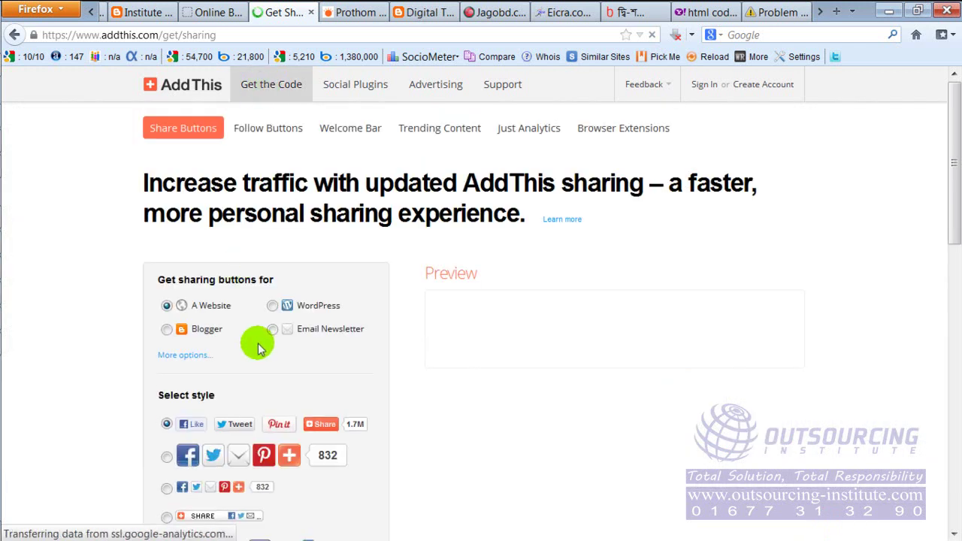
Select the horizontal large-icon share button style with a counter for a website.
scroll(221, 429, down, 2)
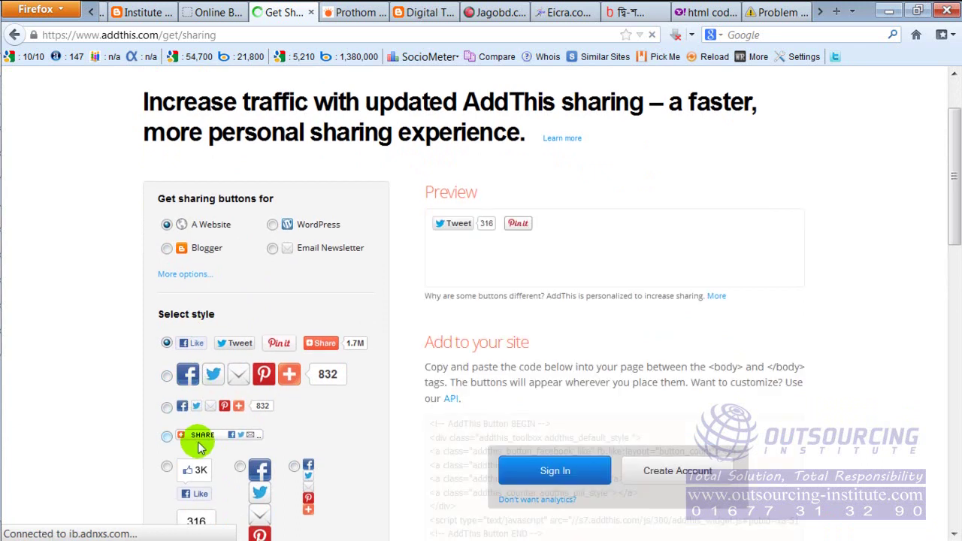
scroll(197, 443, down, 4)
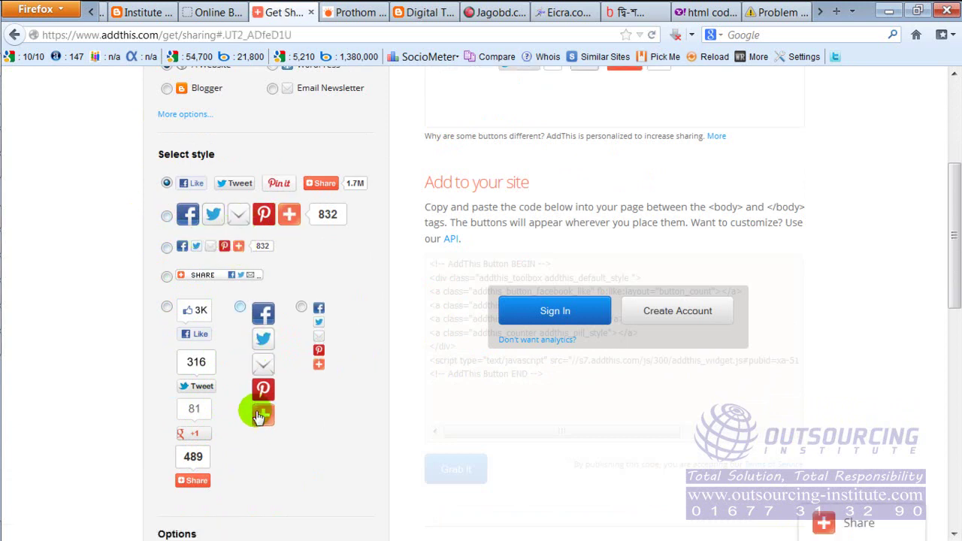
click(167, 217)
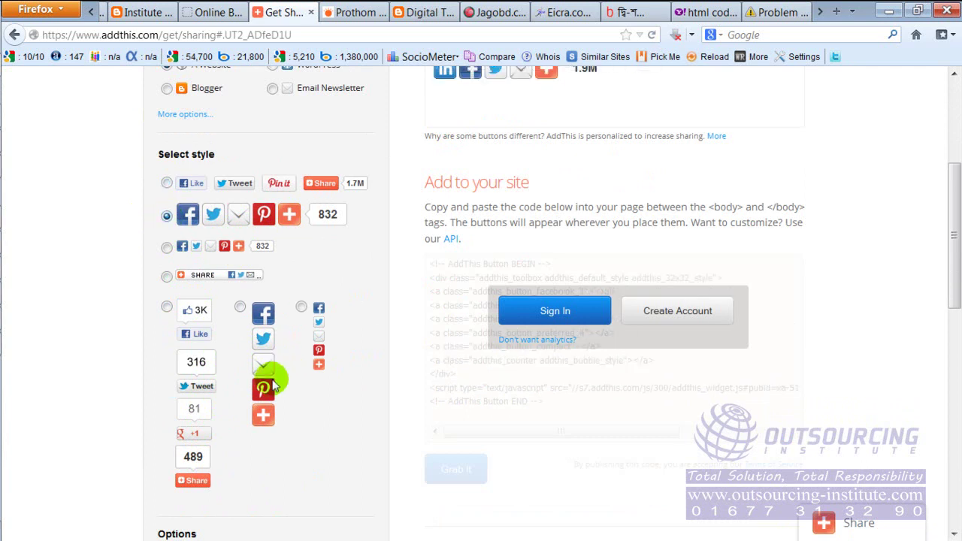
Sign in to AddThis with the account's e-mail address and password.
scroll(299, 410, down, 3)
scroll(297, 411, up, 4)
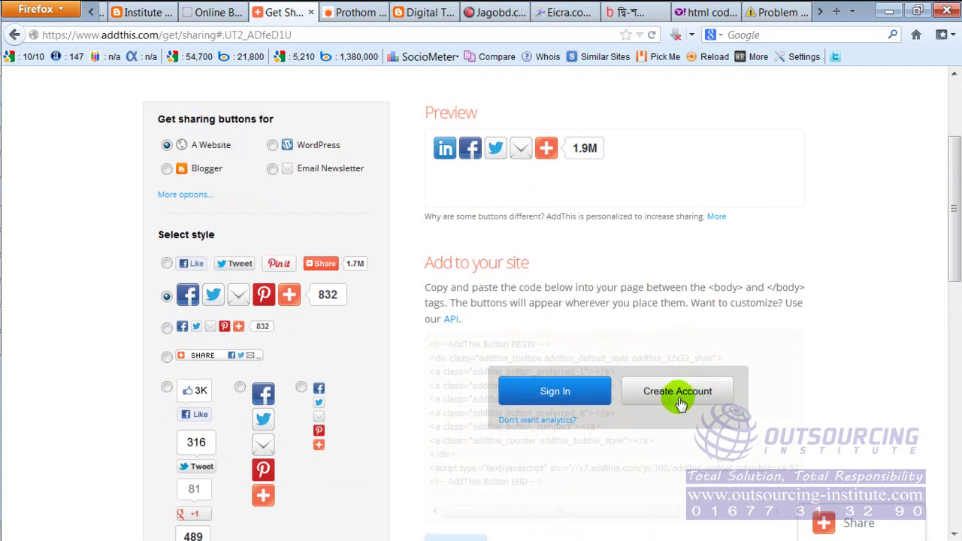
scroll(678, 404, up, 2)
scroll(511, 468, down, 3)
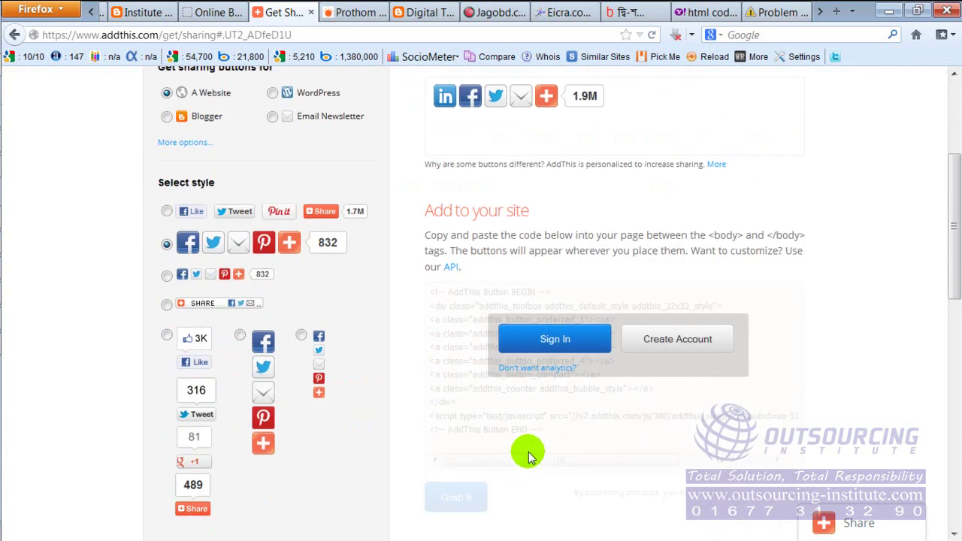
click(556, 311)
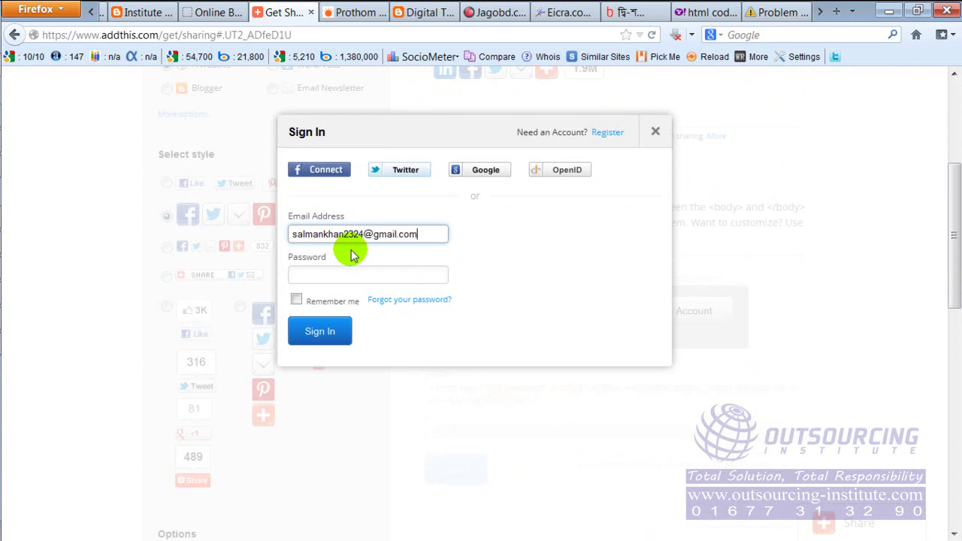
key(Tab)
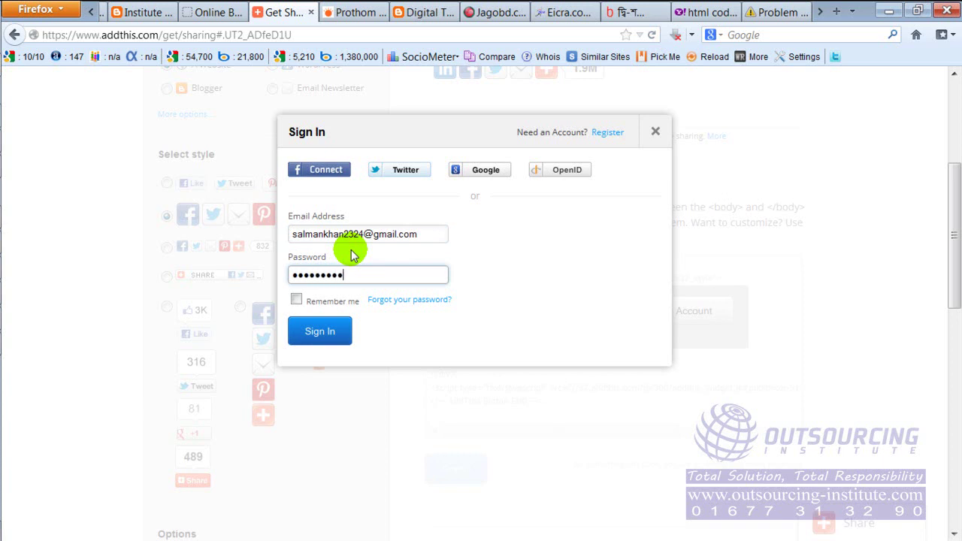
drag(415, 233, 343, 234)
click(343, 234)
click(350, 272)
click(333, 336)
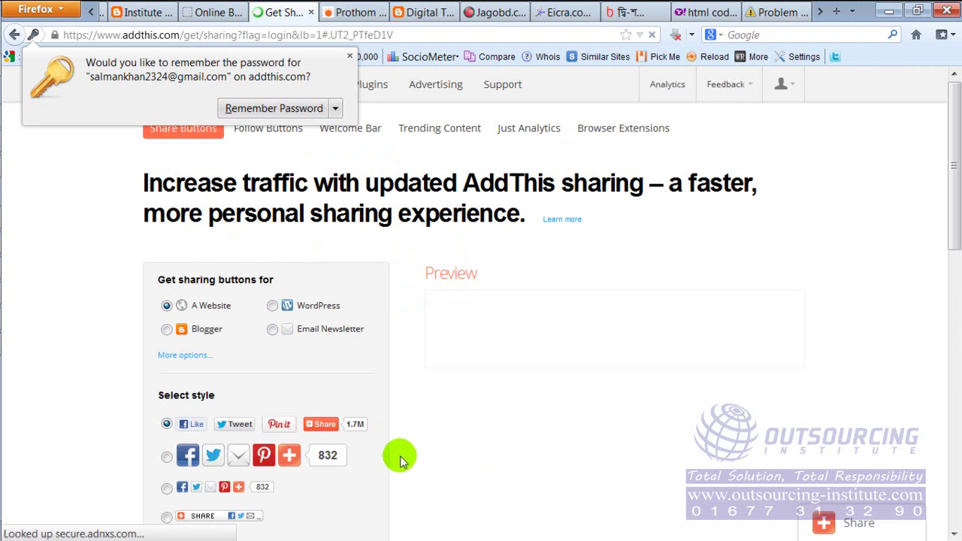
Compare the first two share button styles and choose the horizontal large icons with a counter.
scroll(301, 398, down, 4)
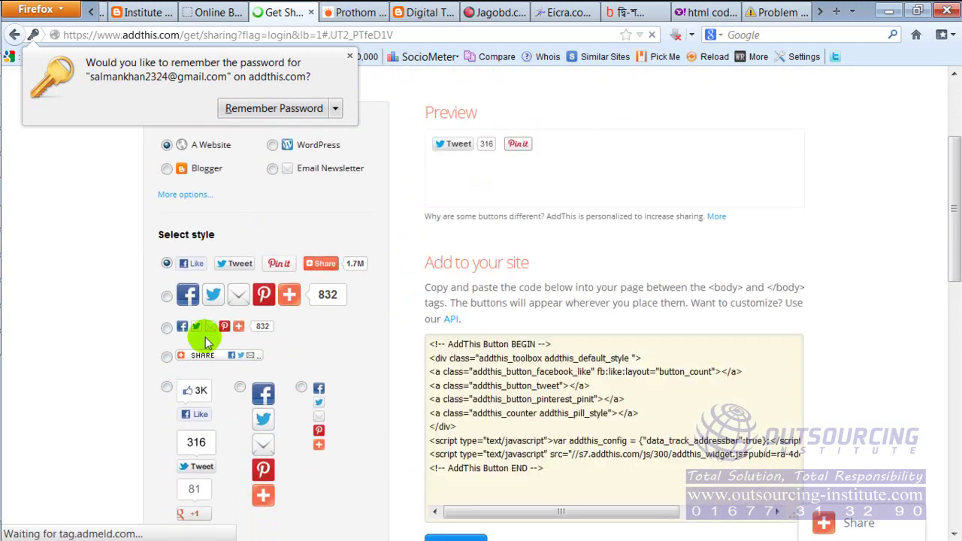
click(166, 298)
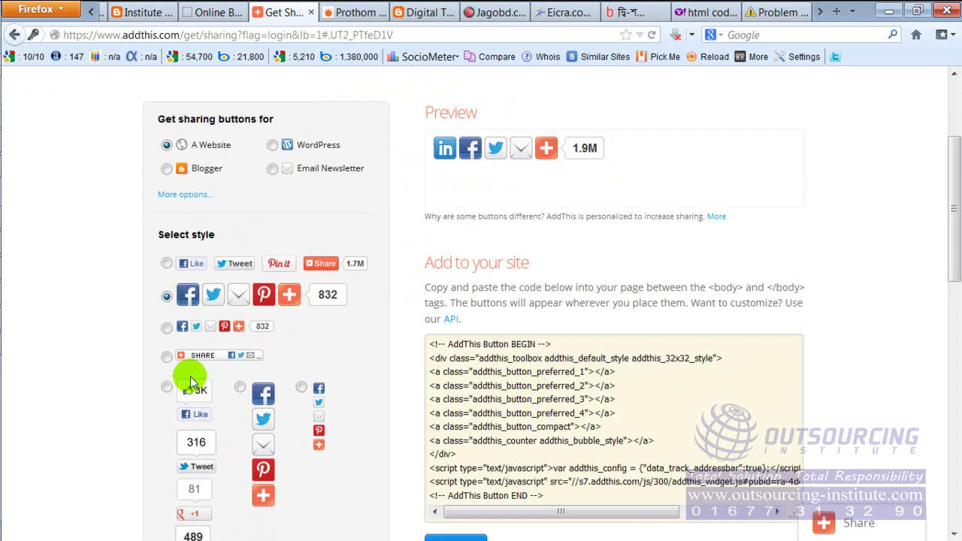
click(167, 264)
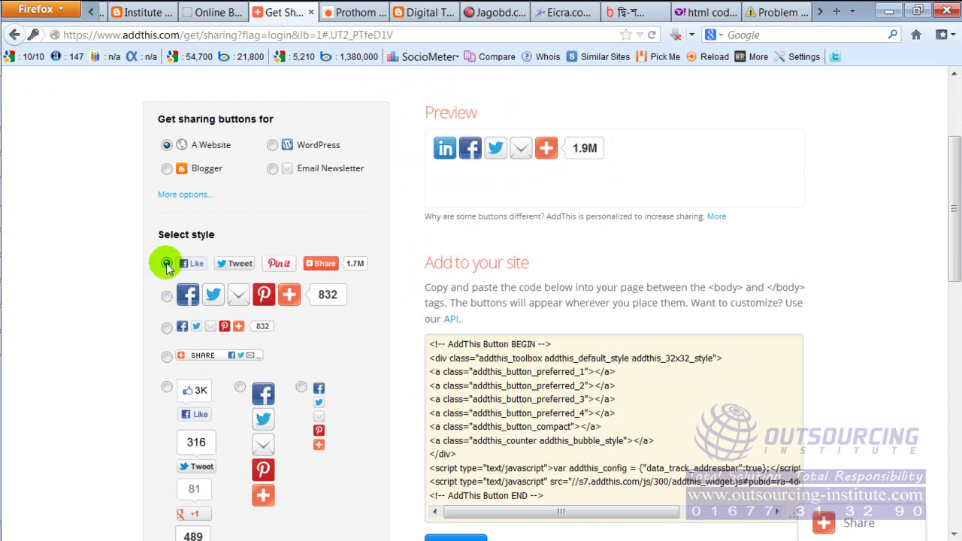
click(167, 296)
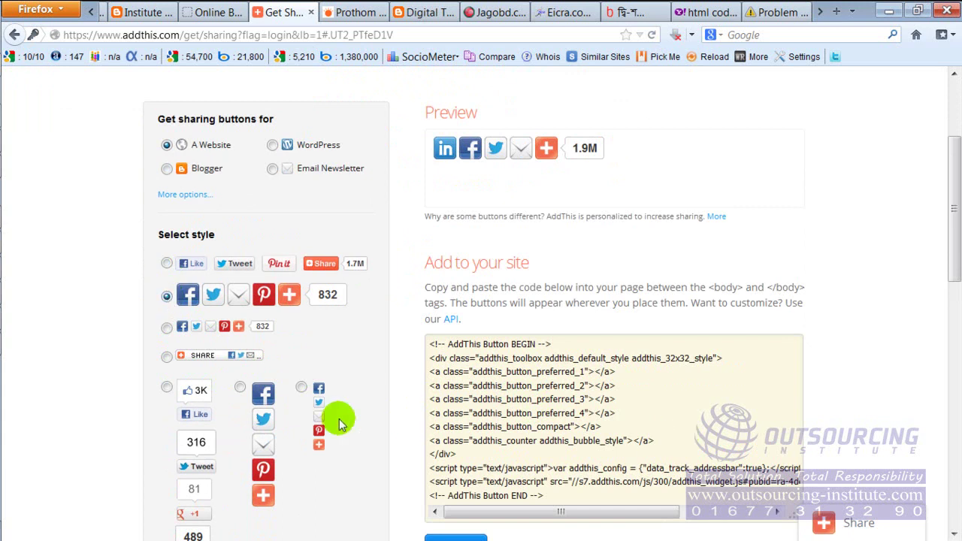
Select the complete AddThis button code and grab it for use on the blog.
click(482, 399)
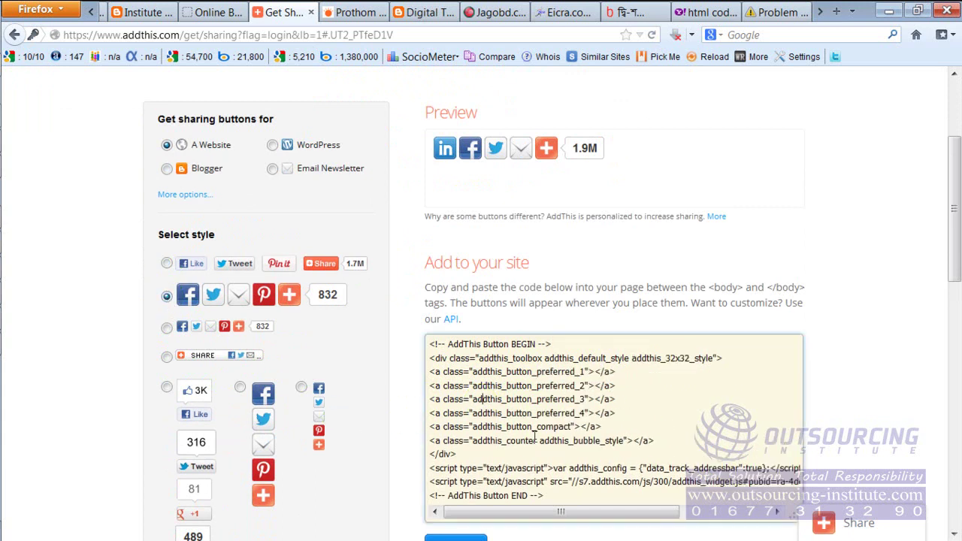
key(ctrl+a)
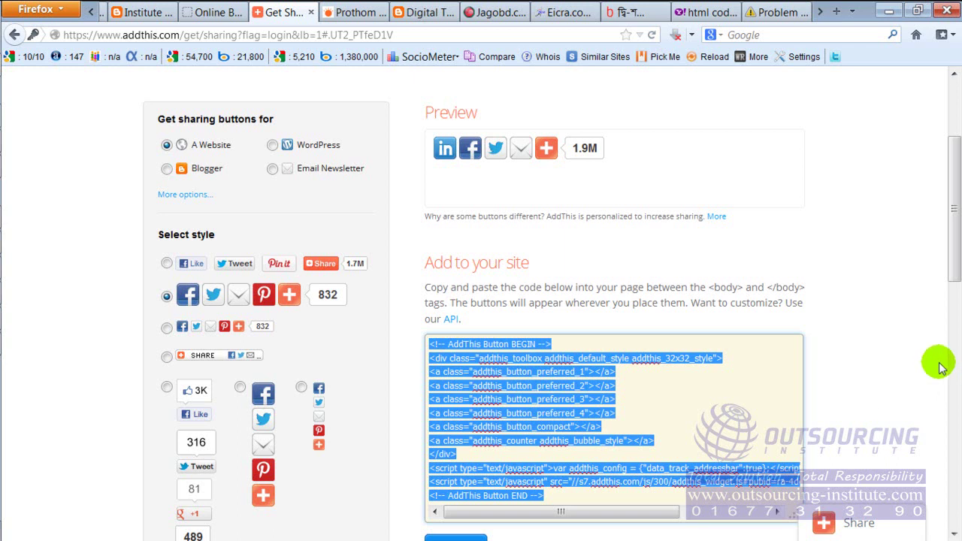
drag(948, 251, 948, 296)
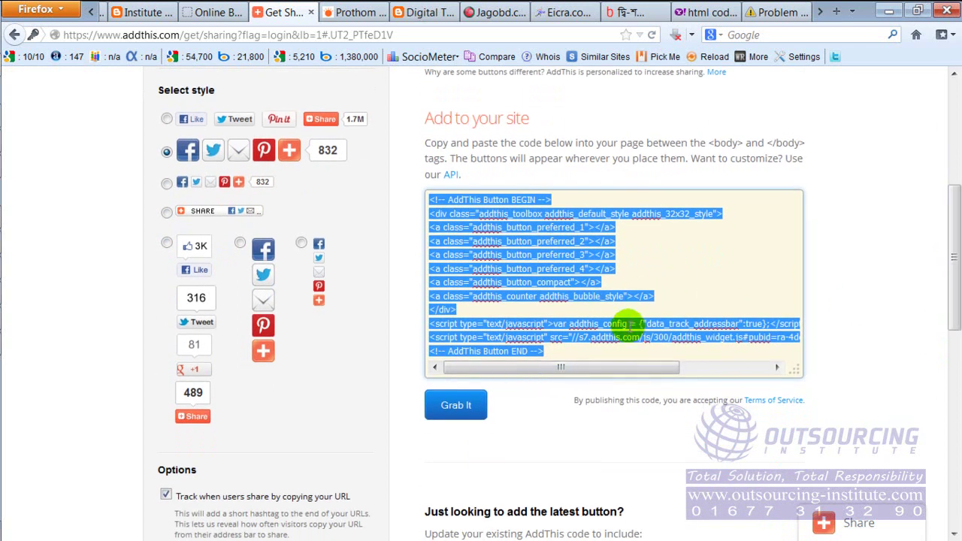
click(467, 414)
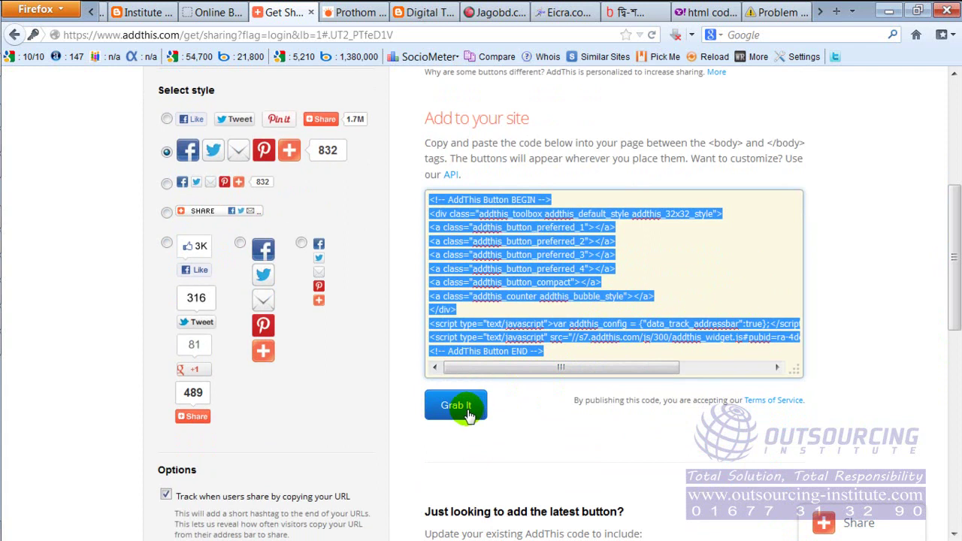
click(476, 269)
click(476, 268)
right_click(481, 273)
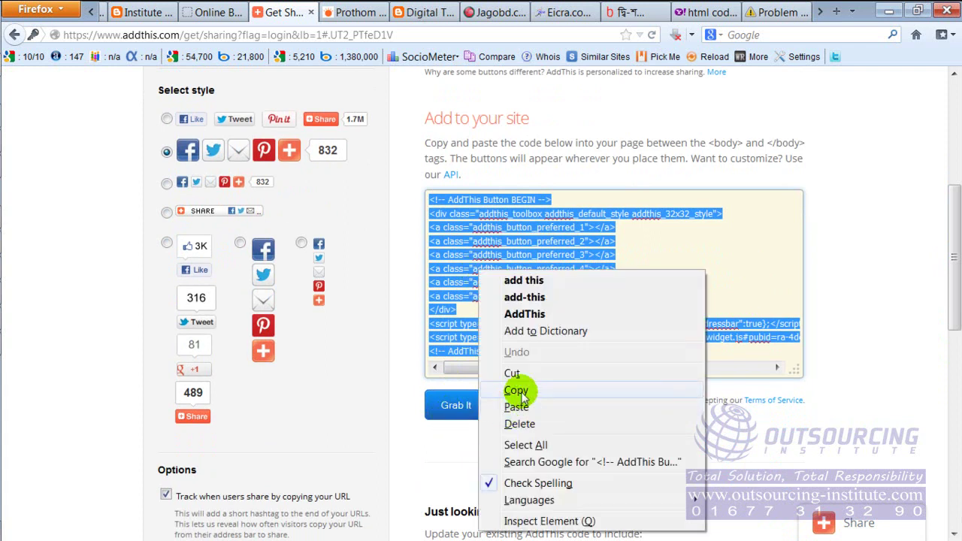
click(440, 436)
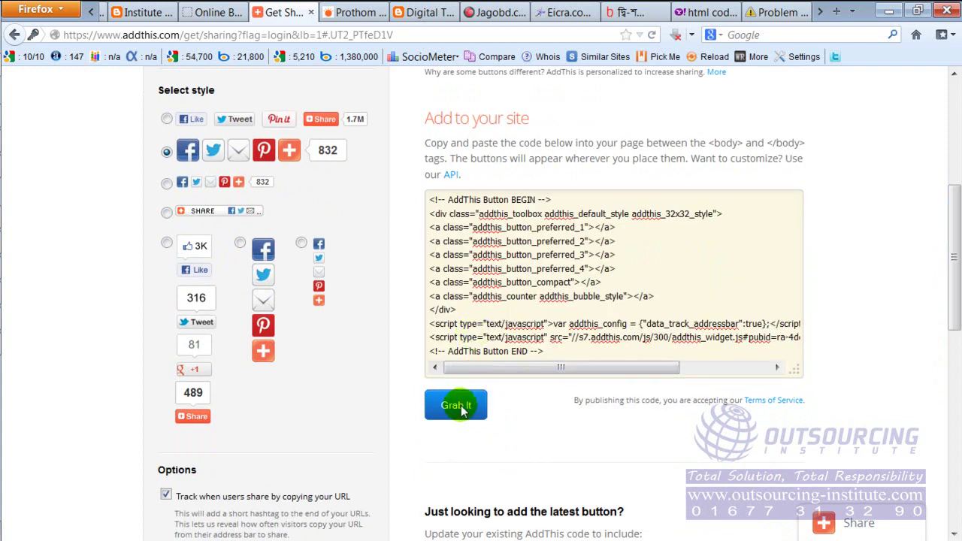
click(456, 405)
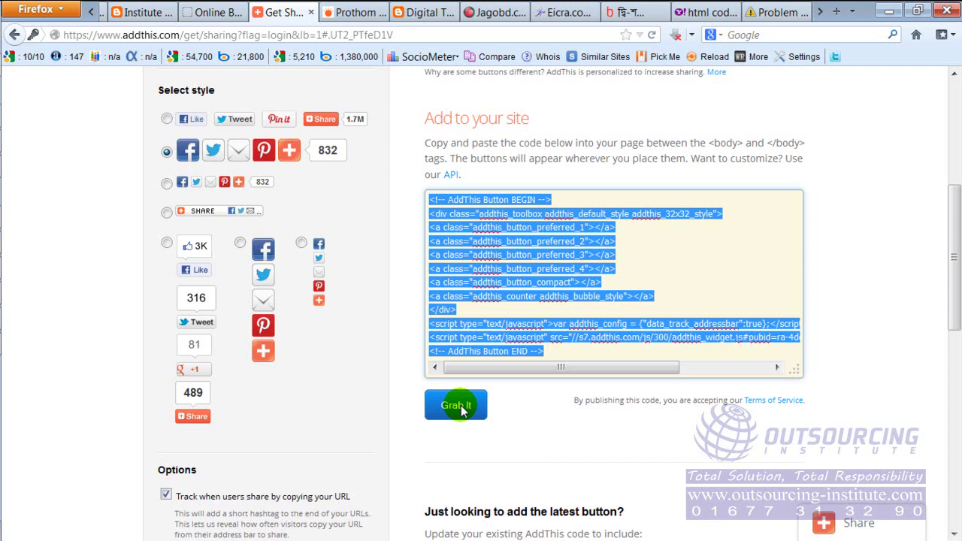
Review the posts and sidebar on travelforlifebd.blogspot.com and switch to the blog's Layout page in Blogger.
click(92, 13)
click(126, 13)
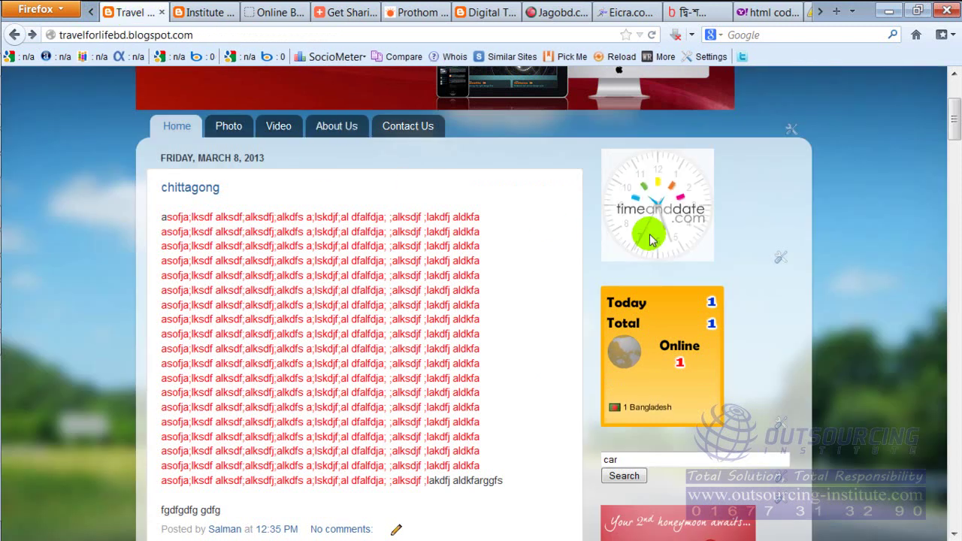
scroll(523, 371, down, 3)
scroll(547, 354, down, 3)
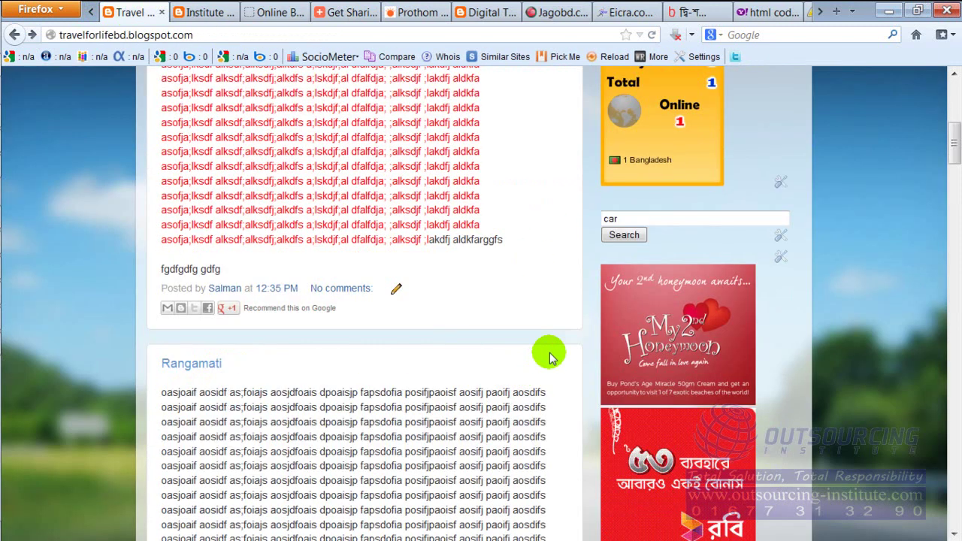
scroll(548, 354, up, 7)
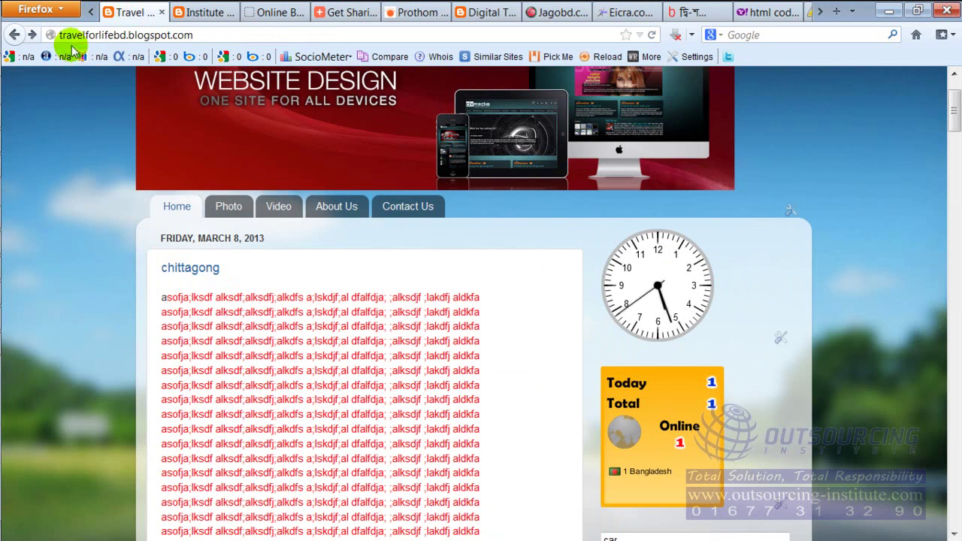
click(90, 12)
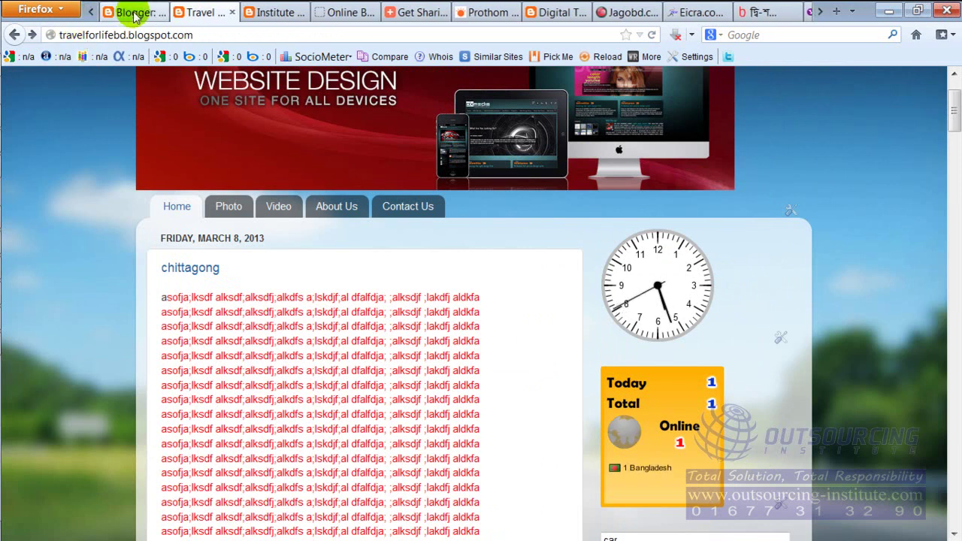
click(135, 14)
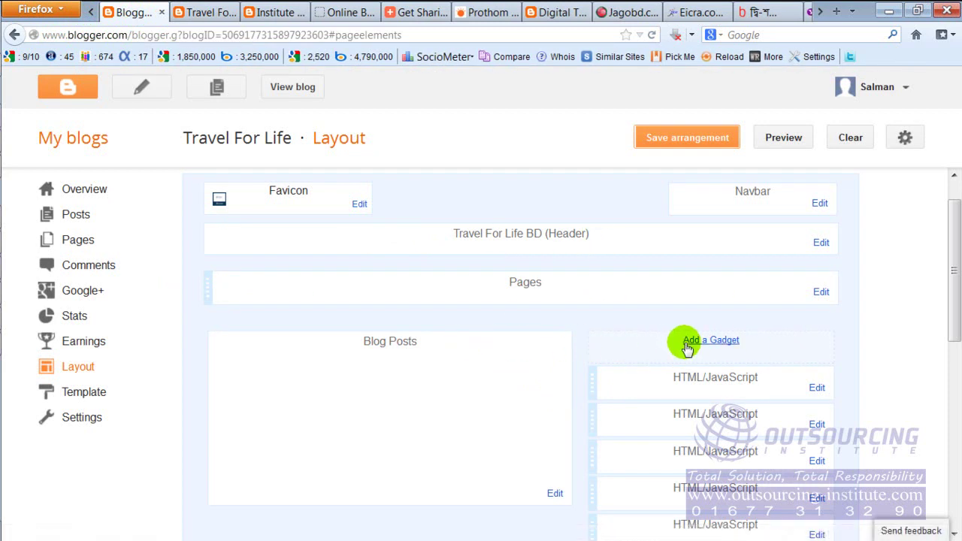
Add an HTML/JavaScript gadget to the blog's sidebar.
click(693, 339)
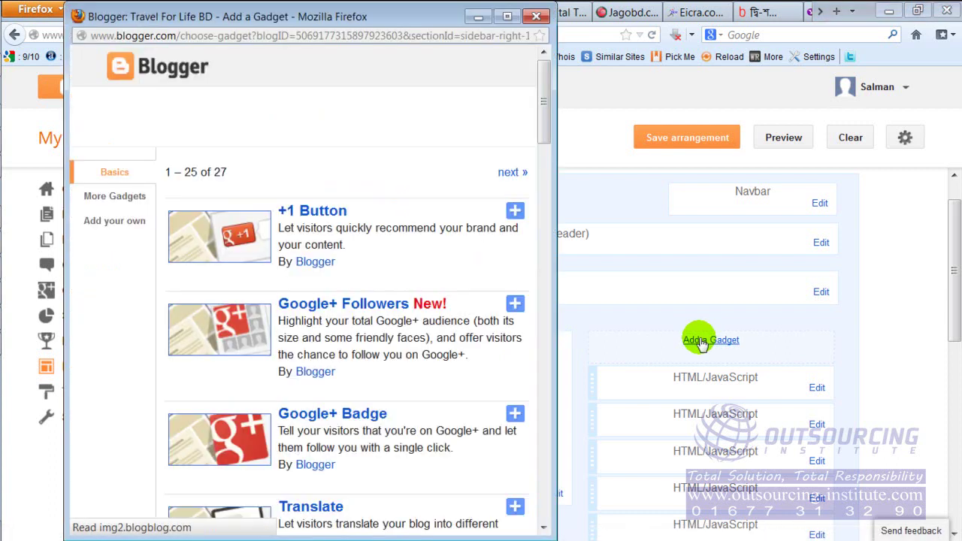
drag(543, 118, 544, 272)
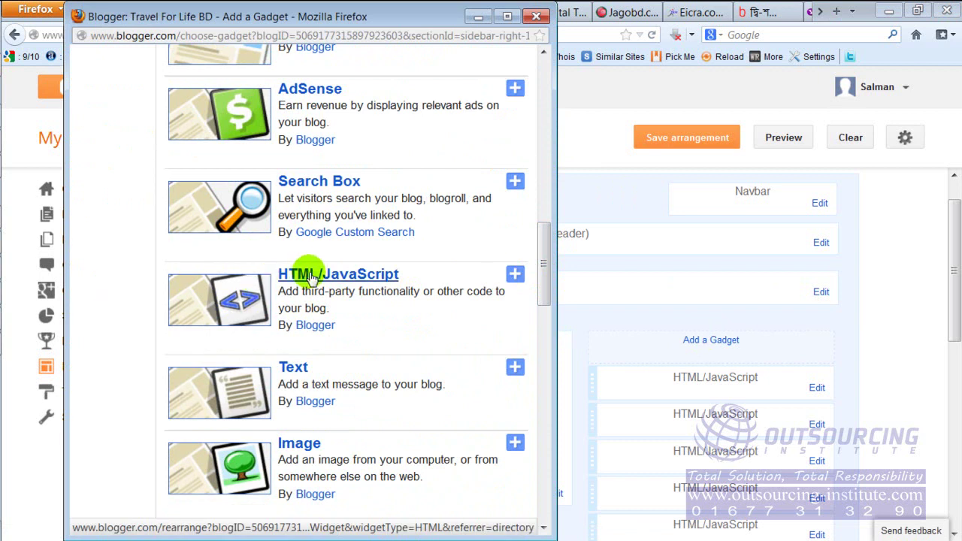
click(337, 272)
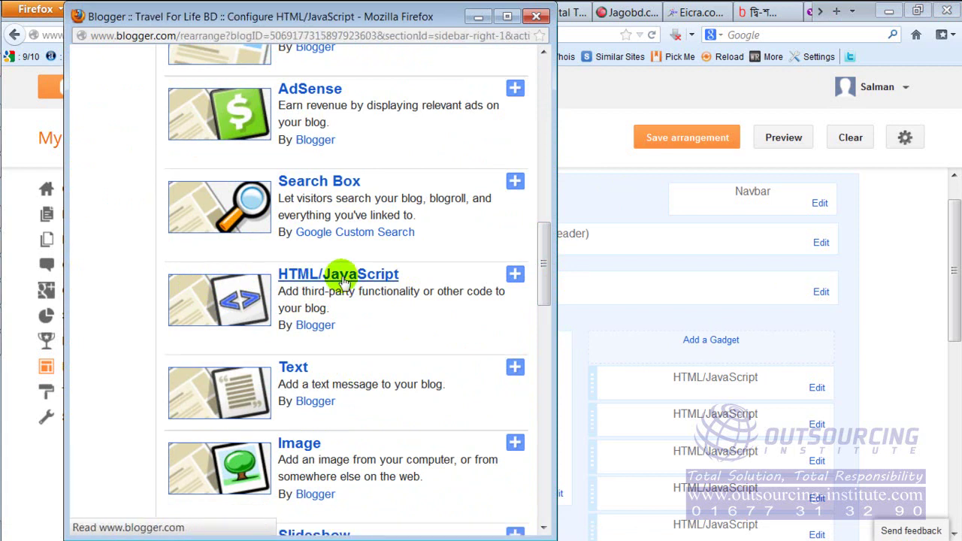
Paste the AddThis button code as the gadget's content, then save the gadget and the layout arrangement.
click(215, 269)
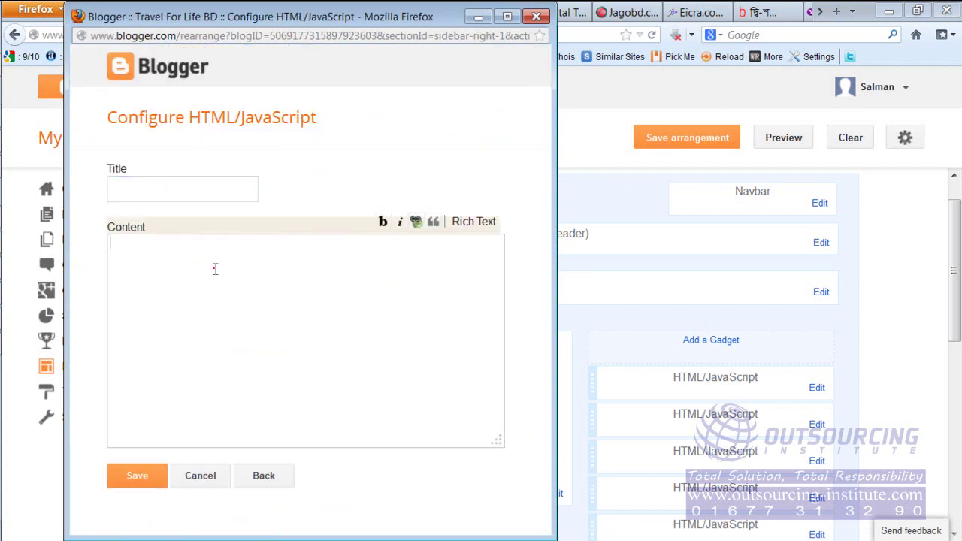
click(214, 269)
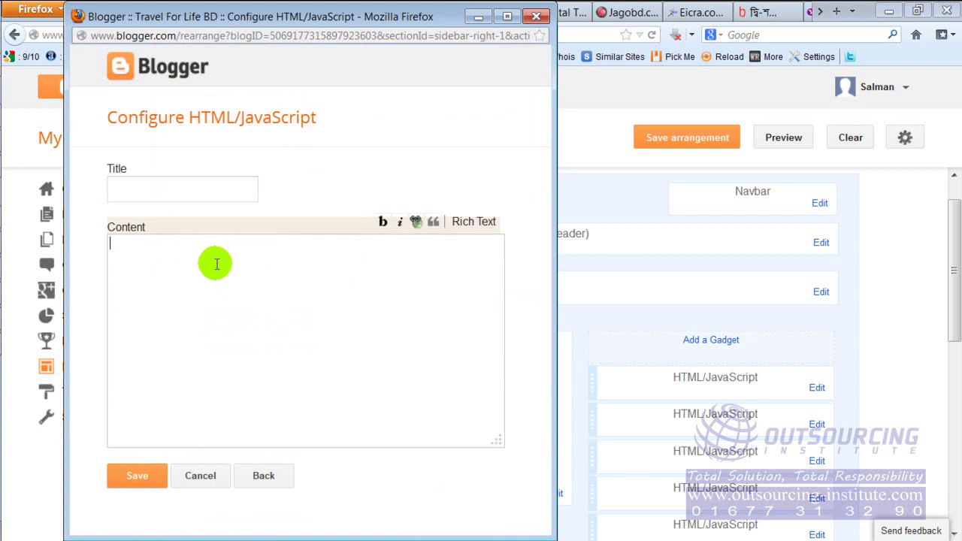
right_click(218, 265)
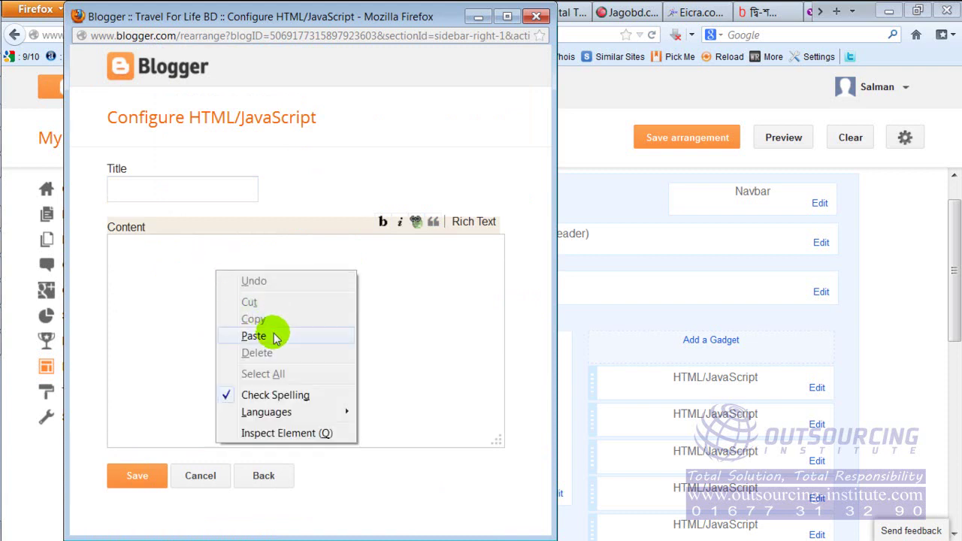
click(275, 335)
click(143, 479)
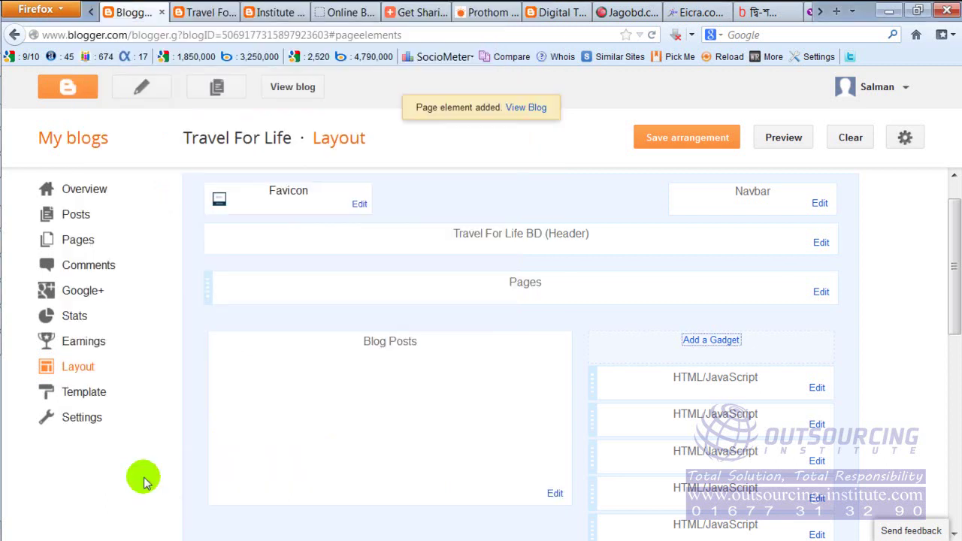
click(668, 141)
click(669, 142)
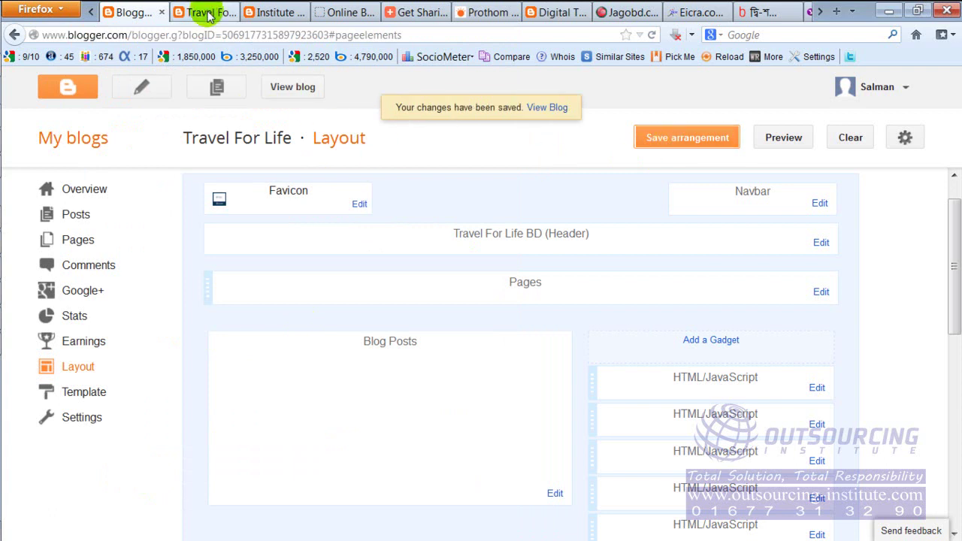
Switch to the Travel For Life BD blog and examine the sidebar share buttons and the expanded list of sharing services.
click(210, 15)
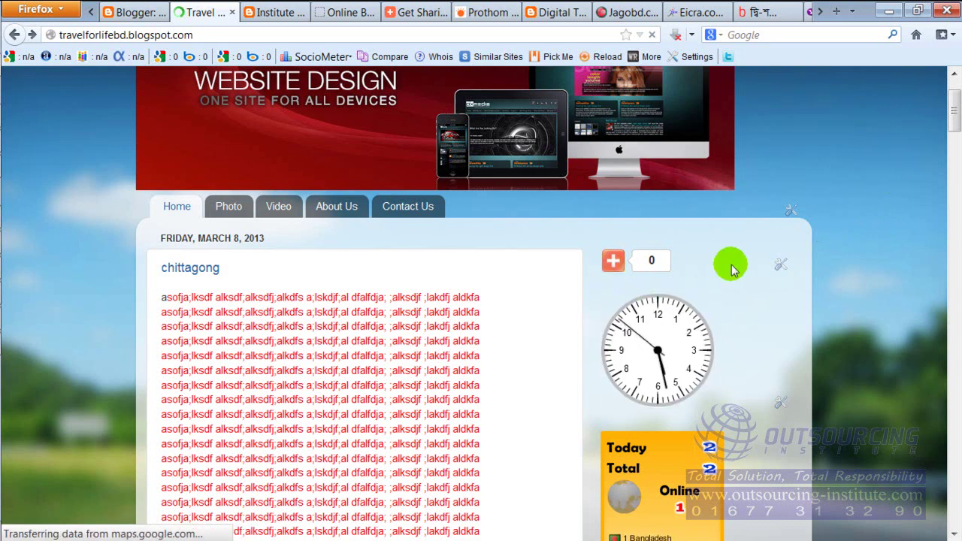
mouse_move(610, 264)
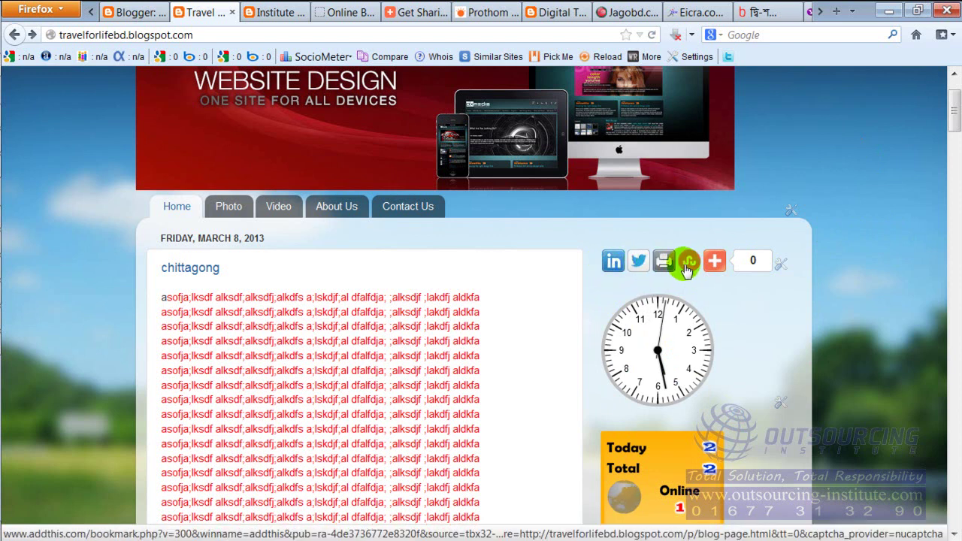
mouse_move(723, 266)
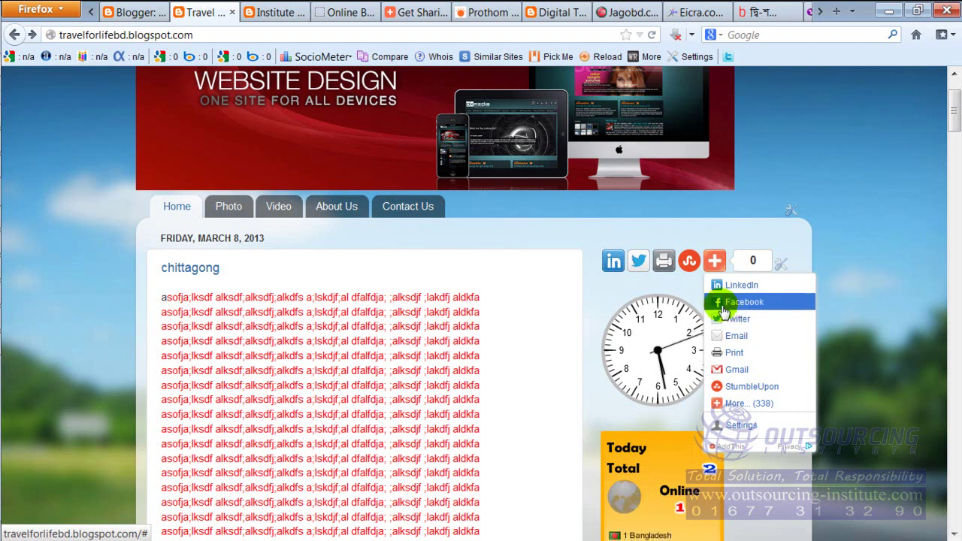
Return to the AddThis page and review the vertical share button styles against the preview.
click(410, 12)
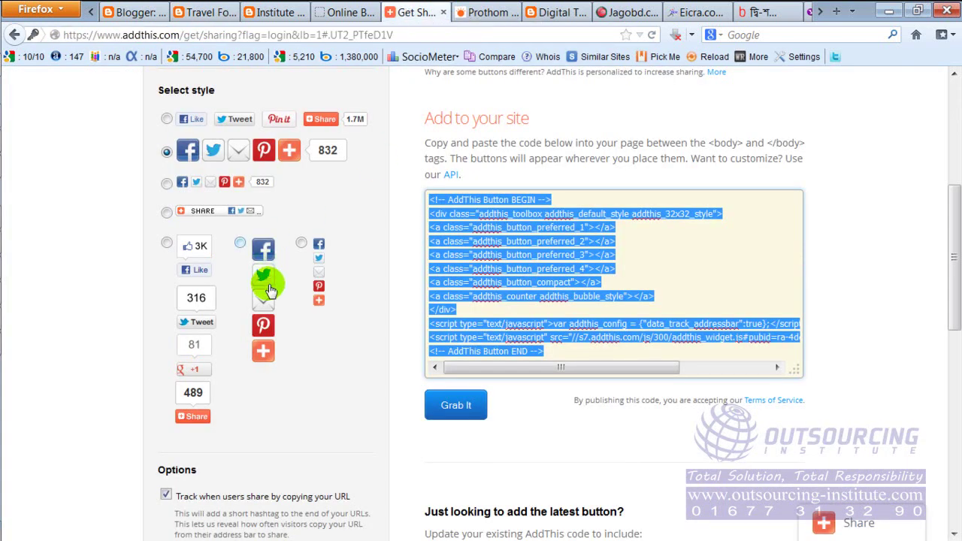
click(241, 252)
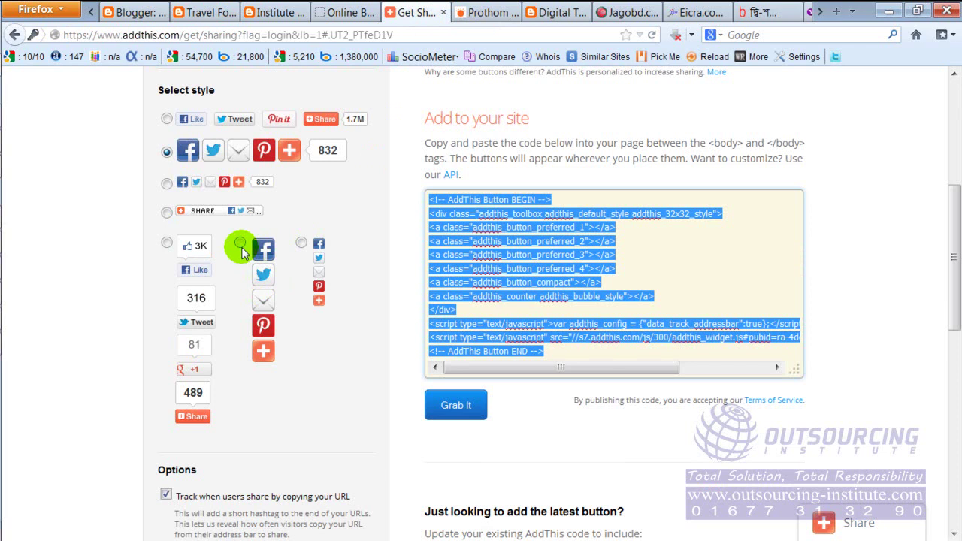
scroll(339, 338, down, 8)
scroll(339, 337, up, 6)
scroll(338, 342, up, 5)
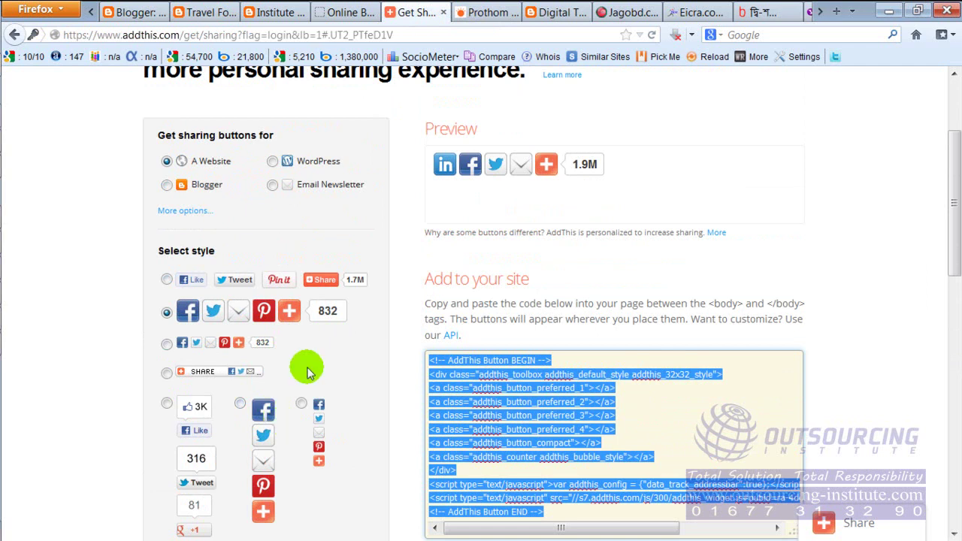
Try to share the blog on Facebook from its expanded share menu, then close the Facebook page and return to the blog.
click(485, 9)
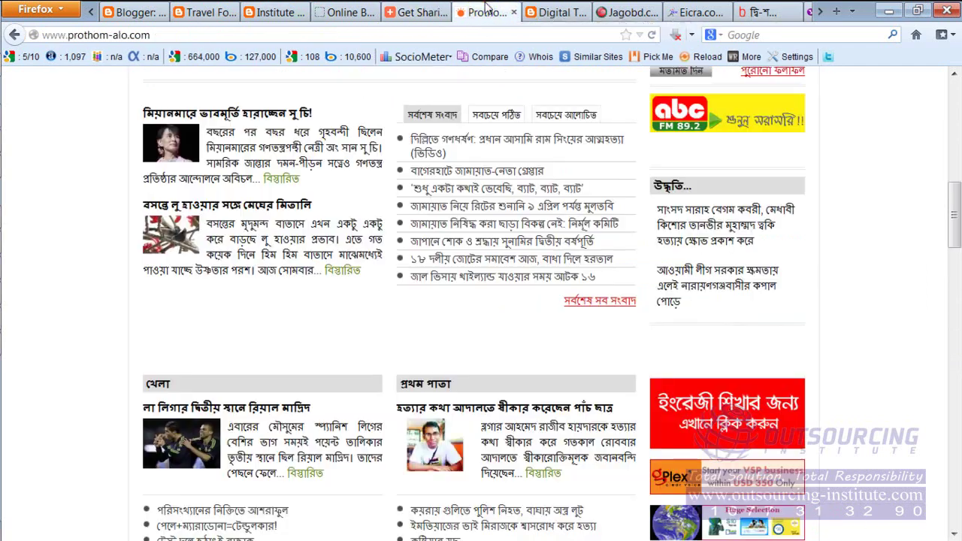
click(269, 9)
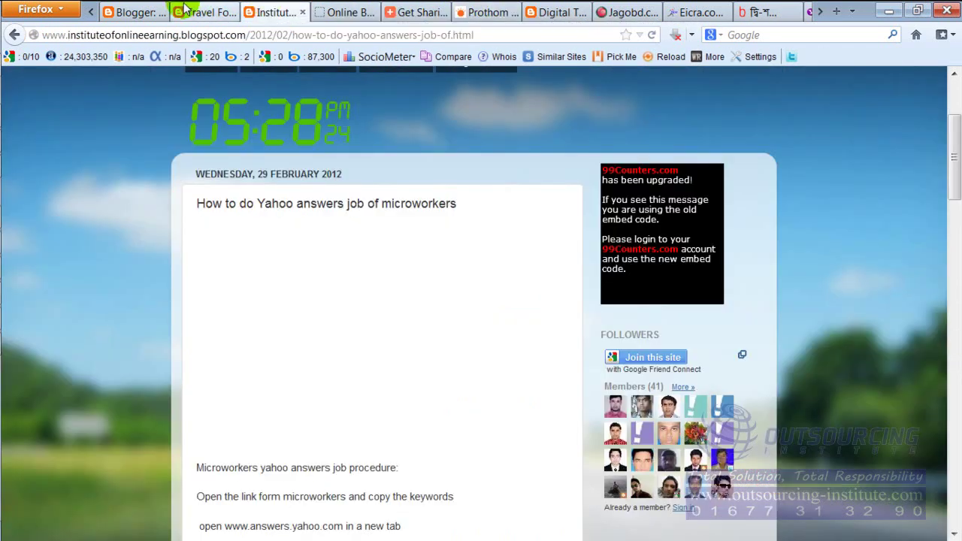
click(204, 11)
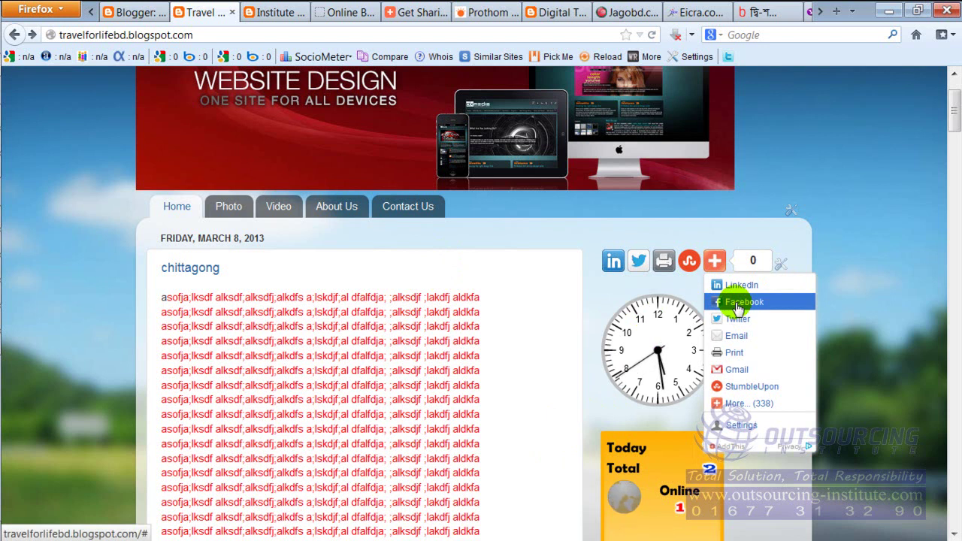
click(737, 304)
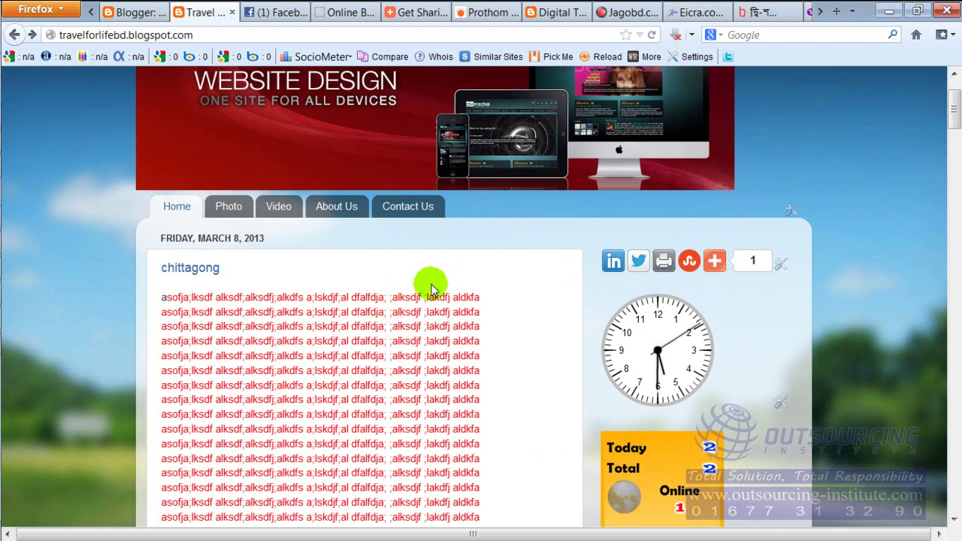
click(299, 14)
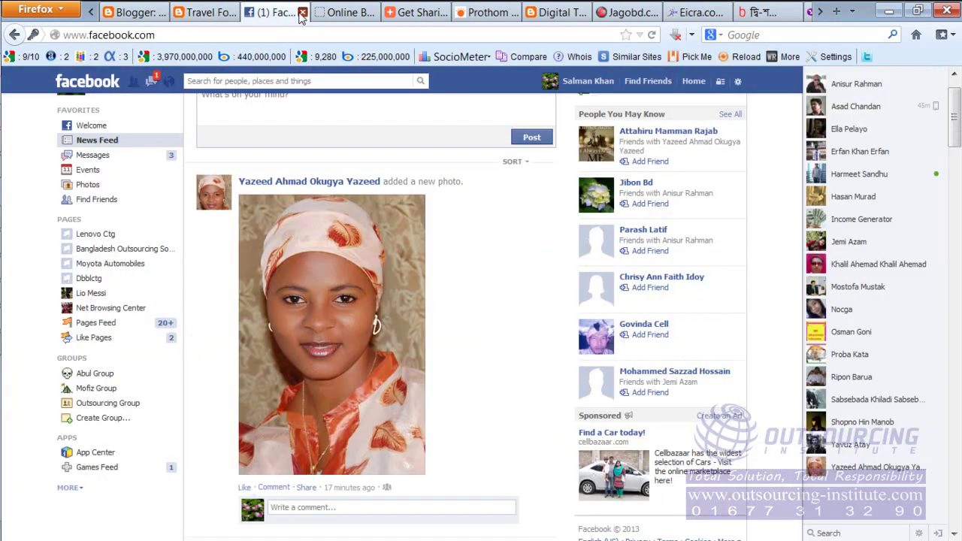
click(301, 13)
click(210, 14)
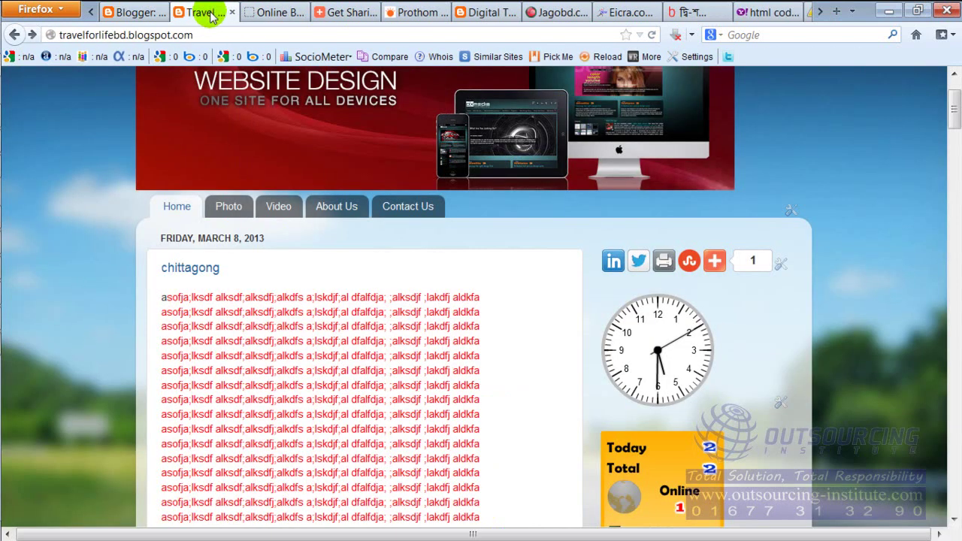
Share the Travel For Life BD link publicly on your own Facebook timeline using the blog's expanded share menu.
click(699, 266)
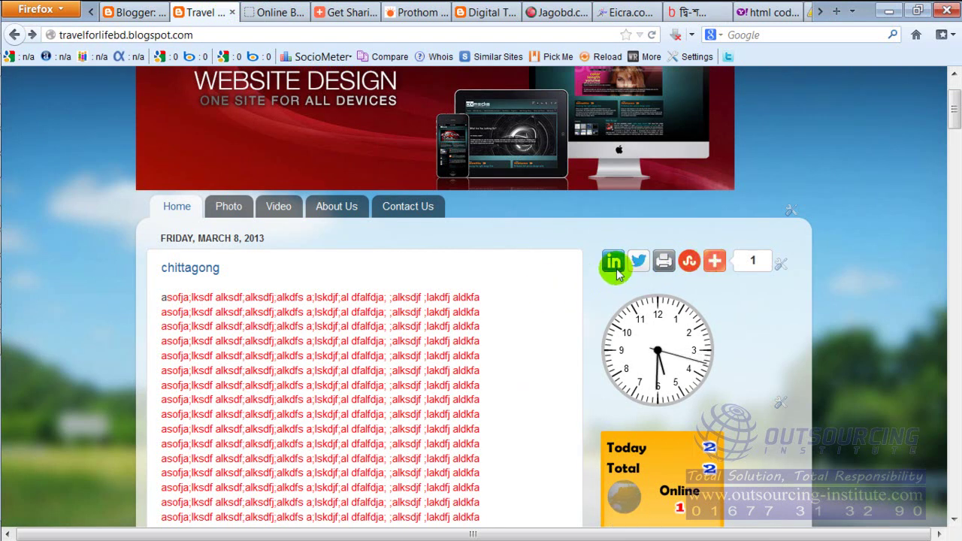
click(715, 263)
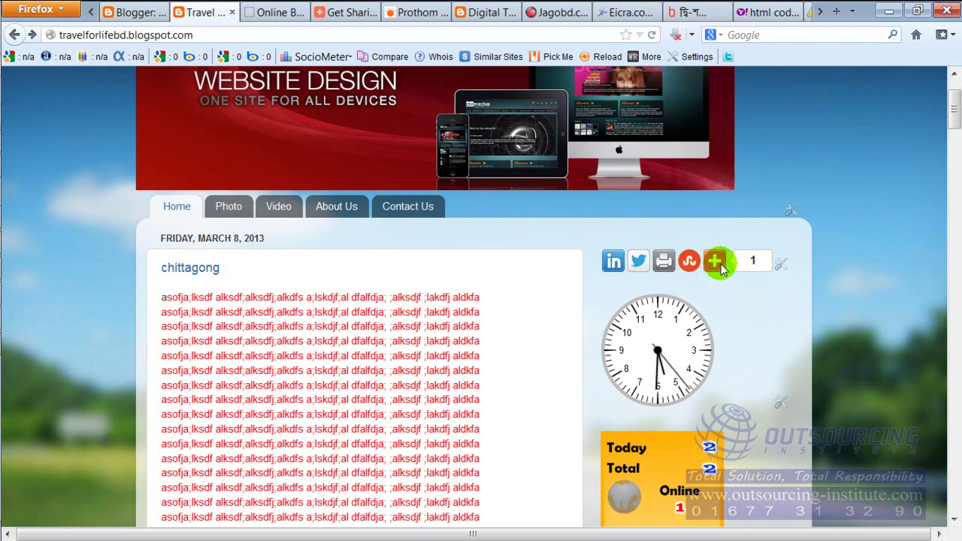
mouse_move(706, 268)
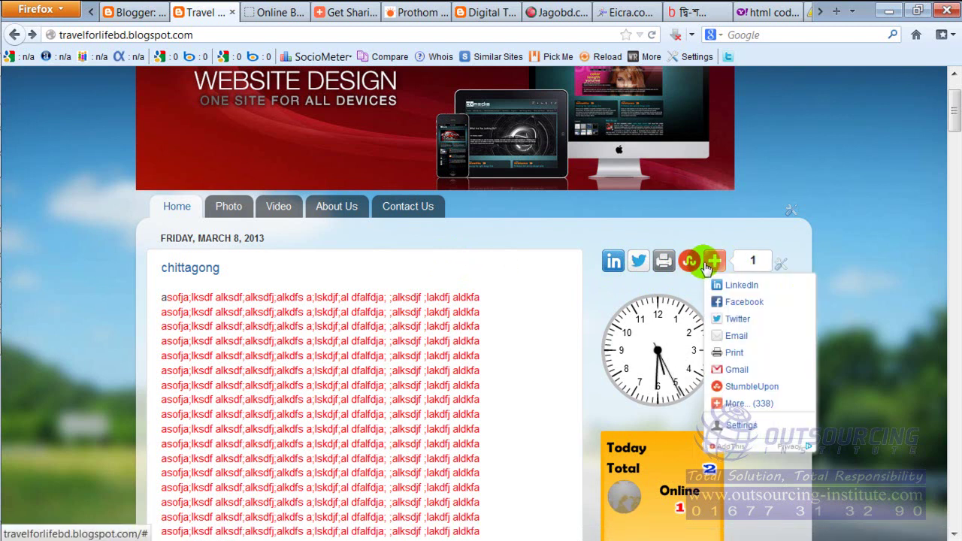
click(723, 302)
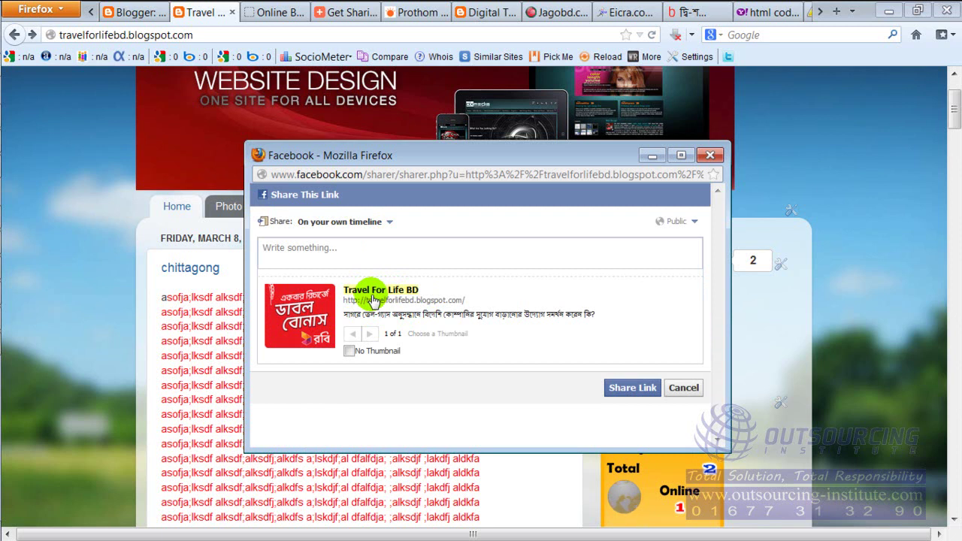
click(618, 390)
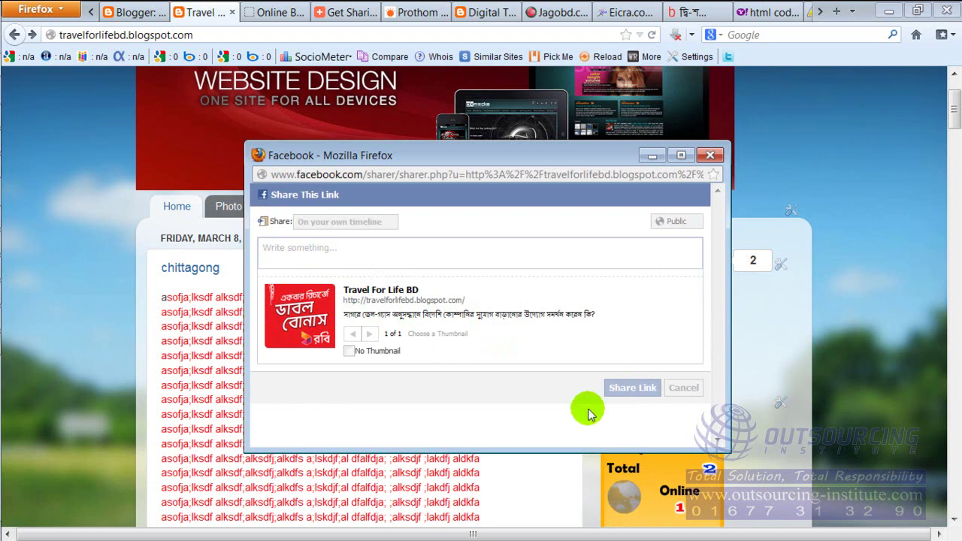
click(640, 394)
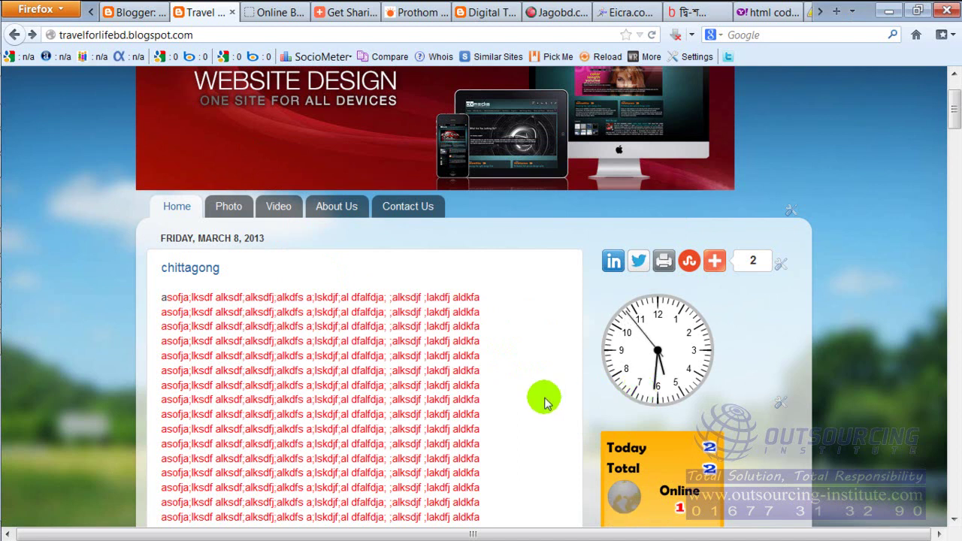
scroll(544, 402, down, 4)
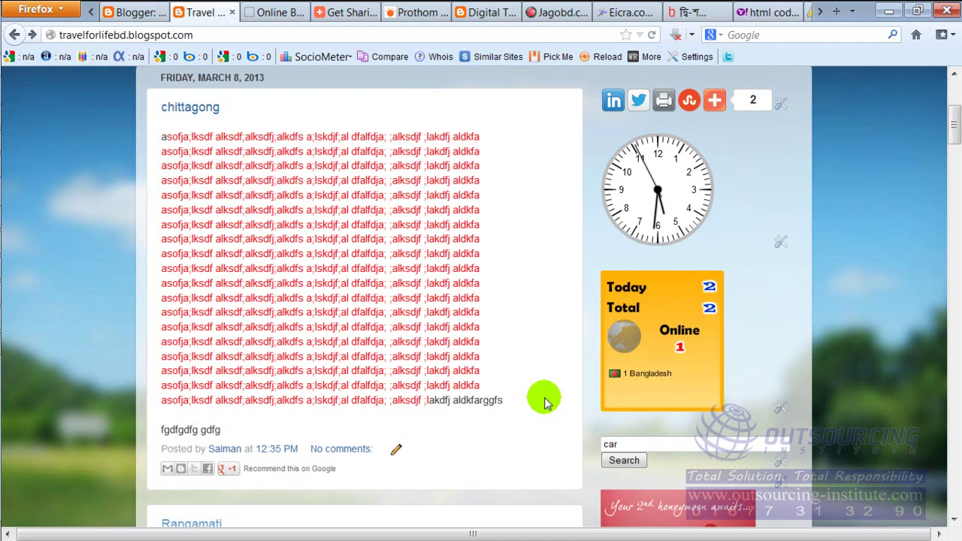
scroll(544, 402, up, 5)
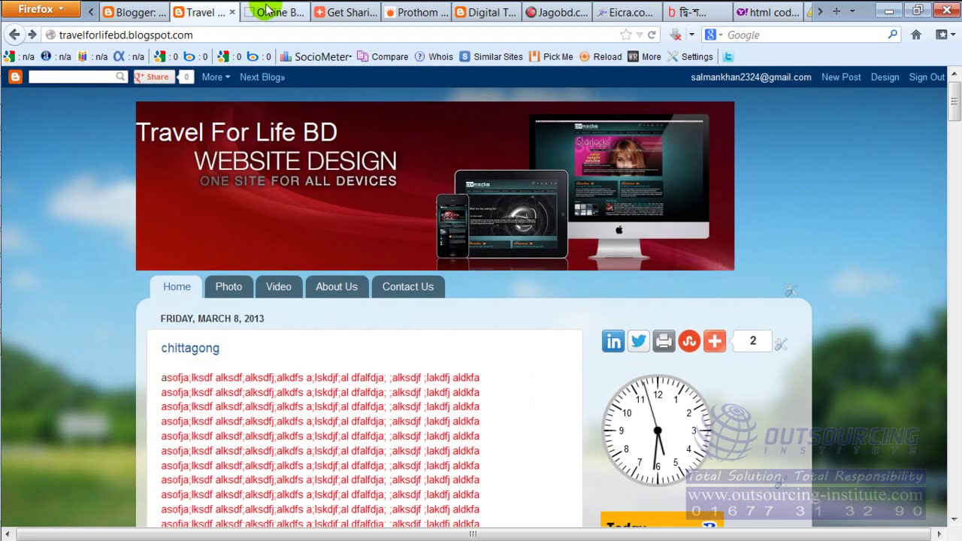
click(270, 12)
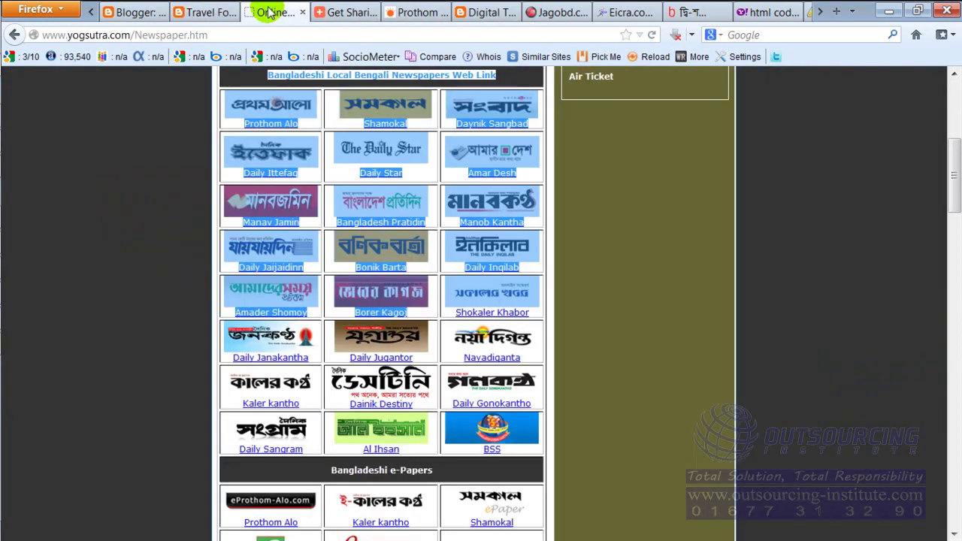
click(284, 29)
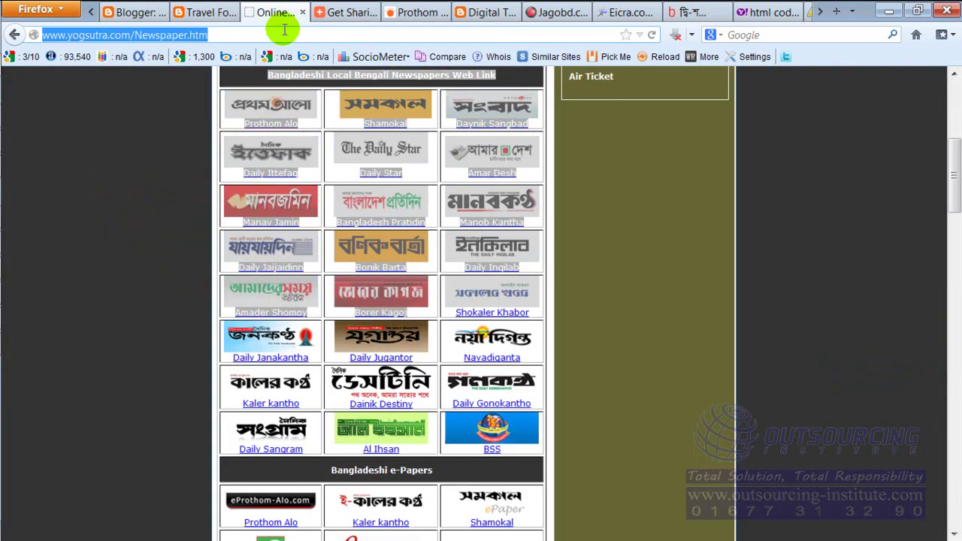
text(www.facebook.com/)
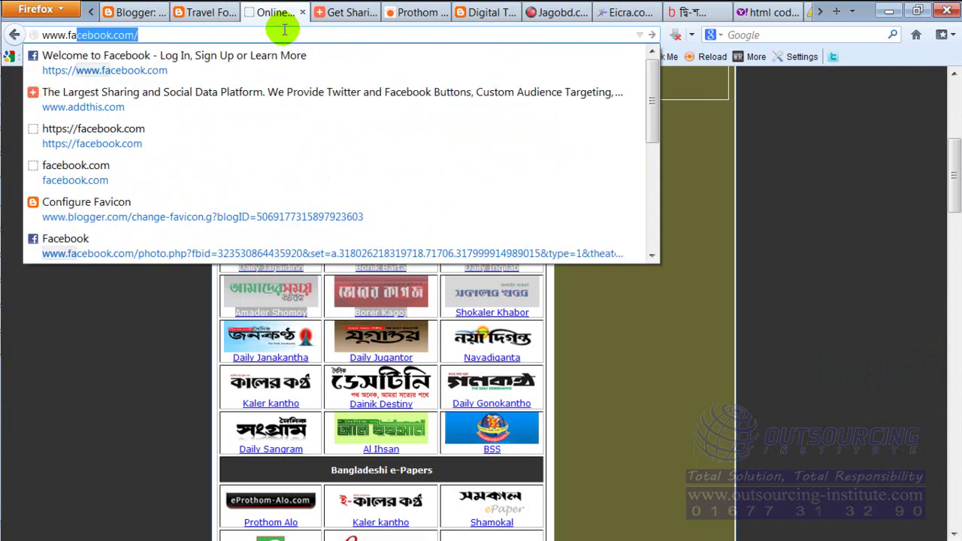
key(Return)
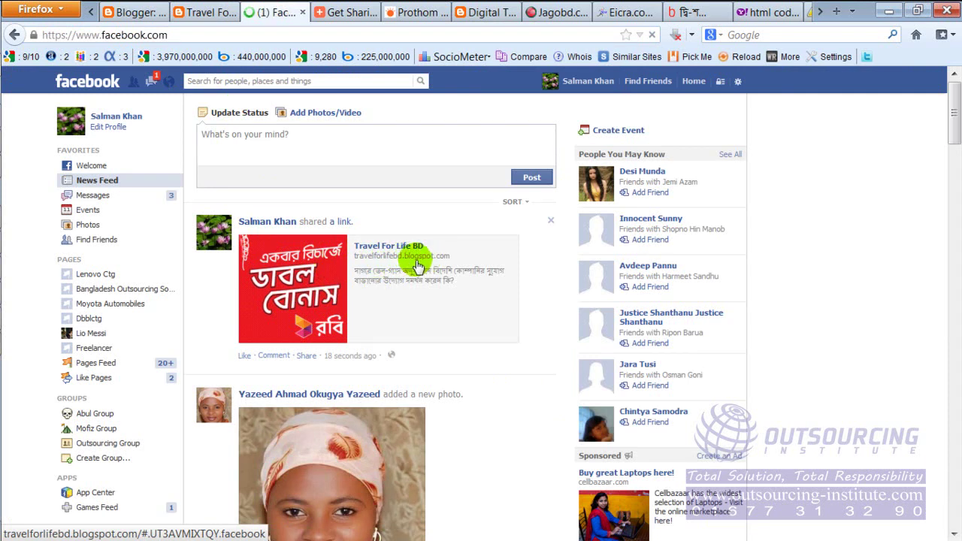
mouse_move(273, 229)
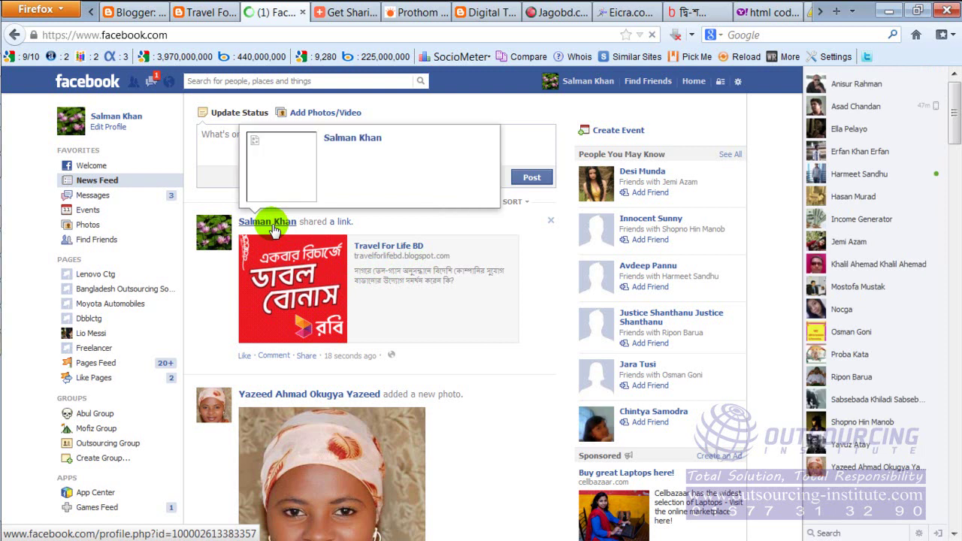
click(194, 15)
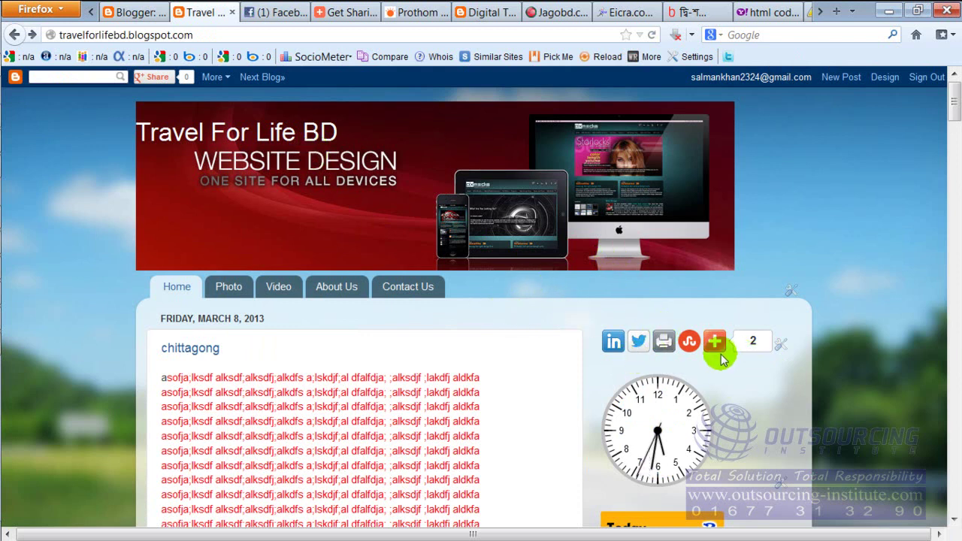
click(263, 12)
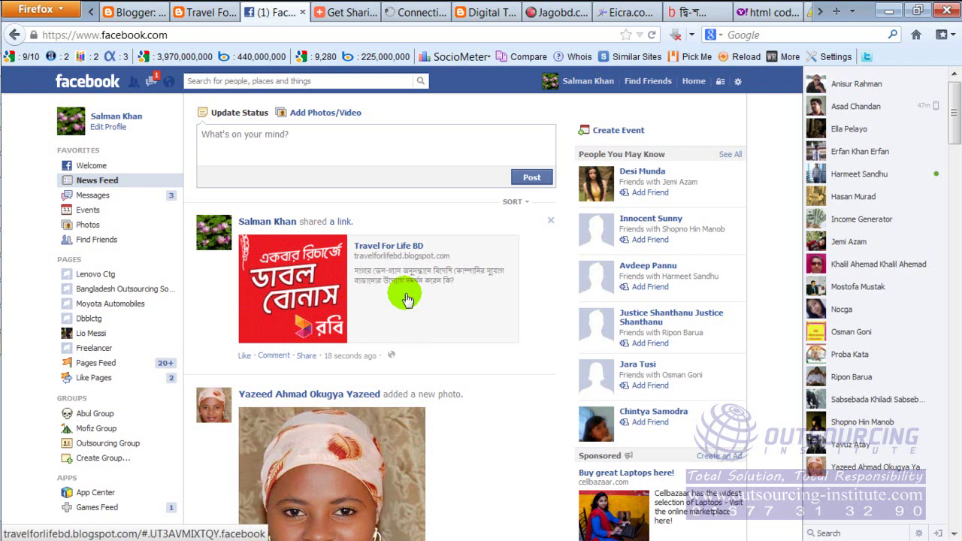
Return to the blog, then switch to the Paint checklist and tick off "Add facebook tab" and "Change design".
click(199, 13)
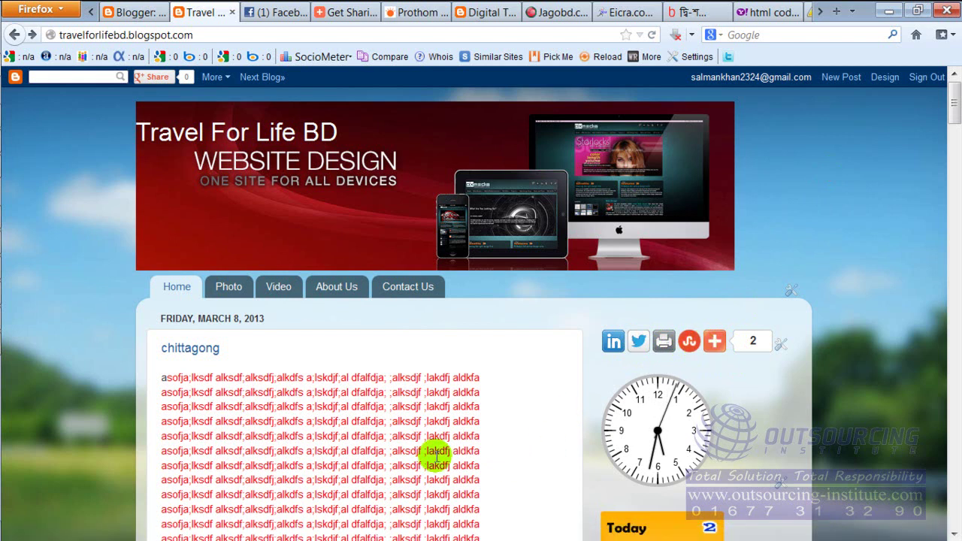
mouse_move(2, 289)
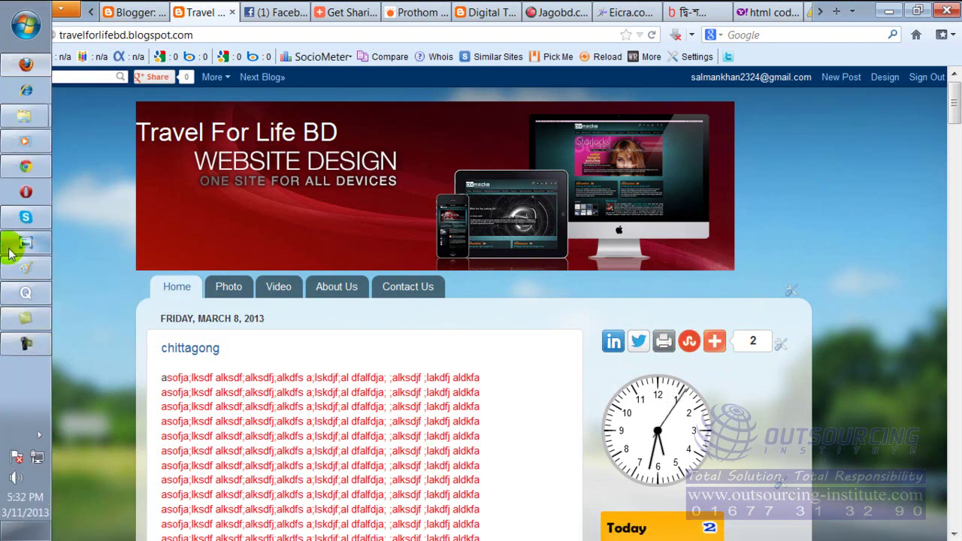
click(4, 270)
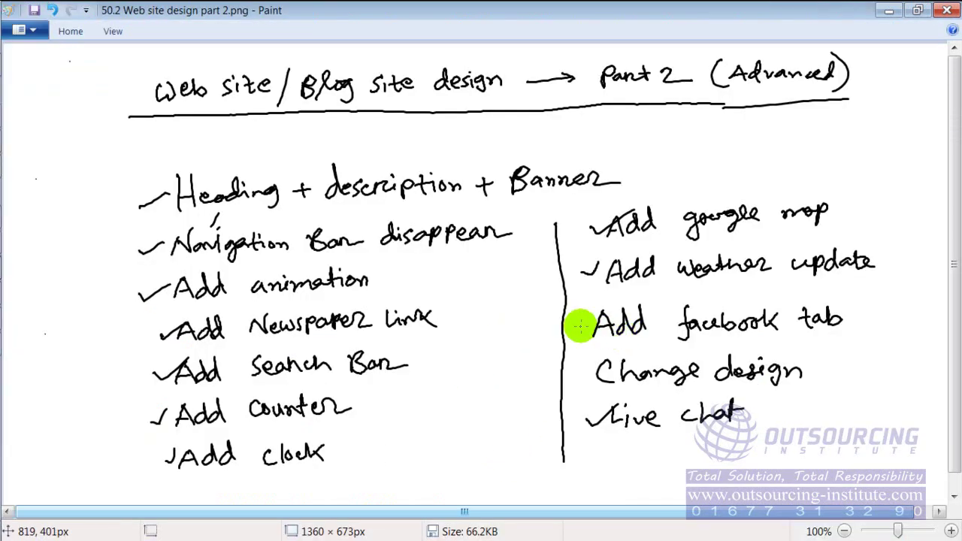
drag(580, 325, 606, 301)
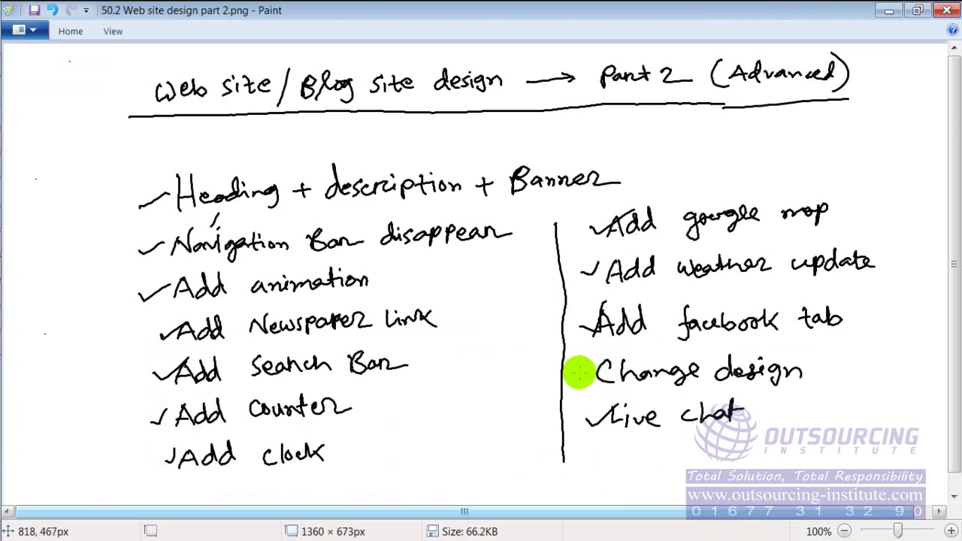
drag(572, 368, 590, 363)
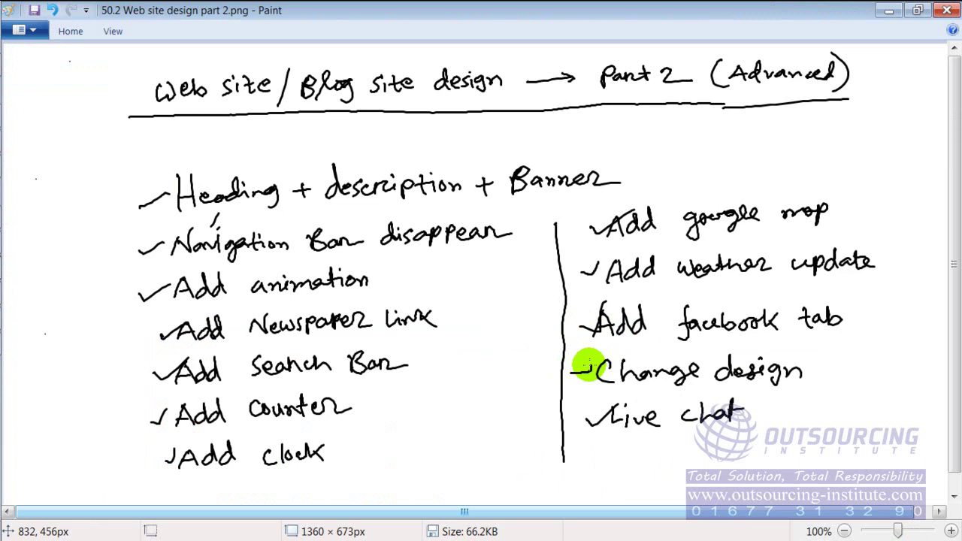
Switch back to Firefox and review the current design of the Travel For Life BD blog, including its posts and sidebar gadgets.
mouse_move(11, 255)
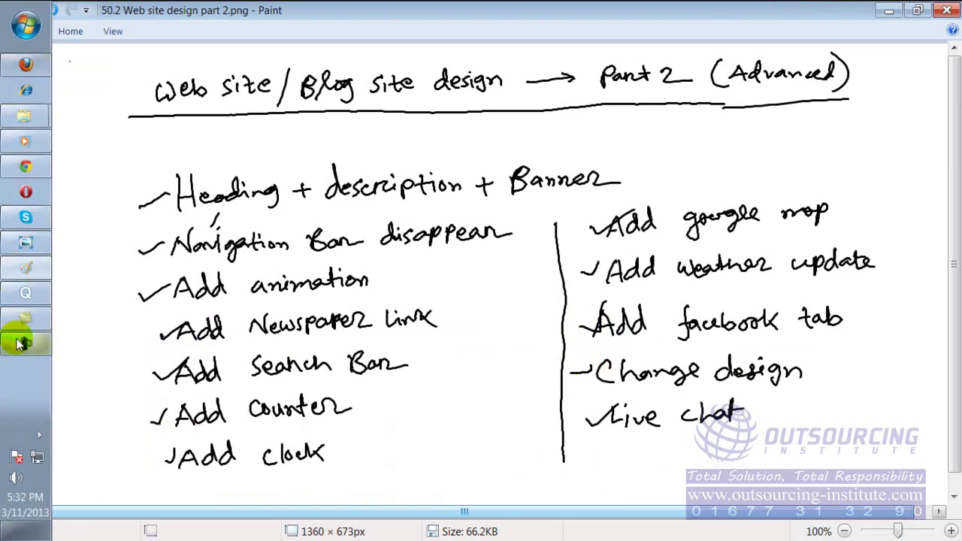
click(26, 67)
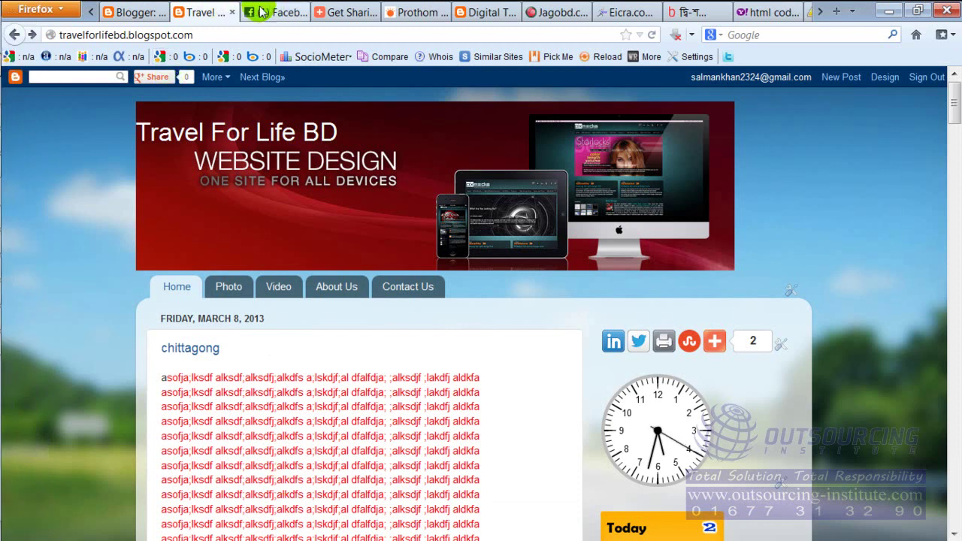
click(135, 12)
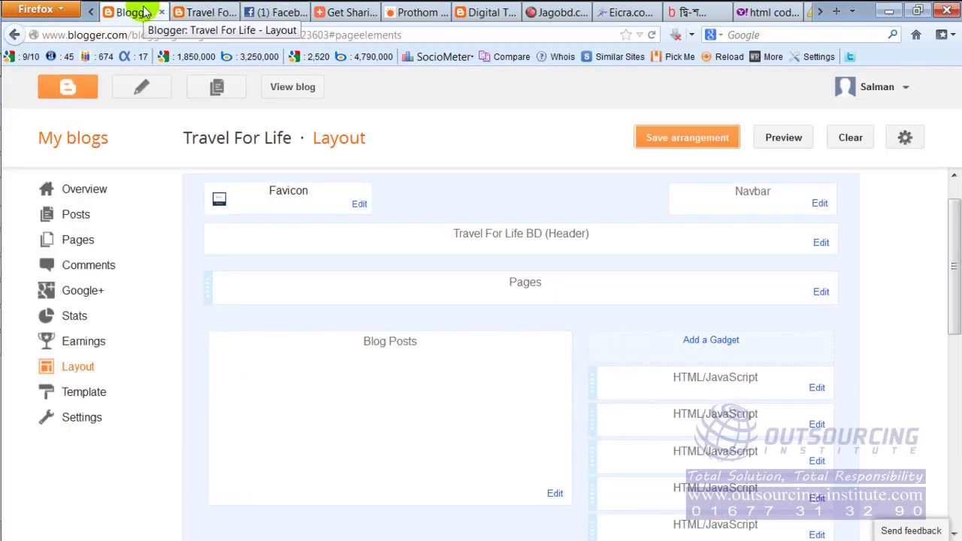
click(203, 12)
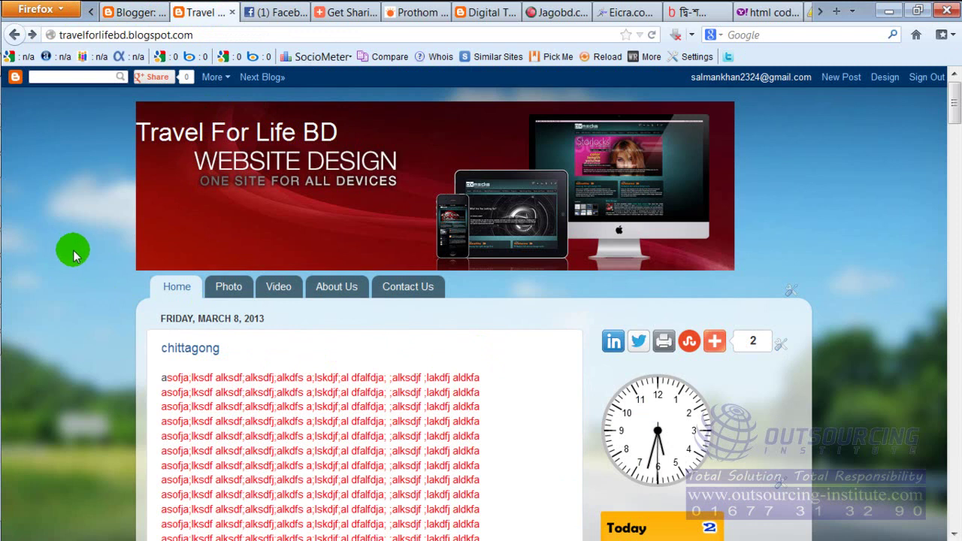
scroll(84, 253, down, 5)
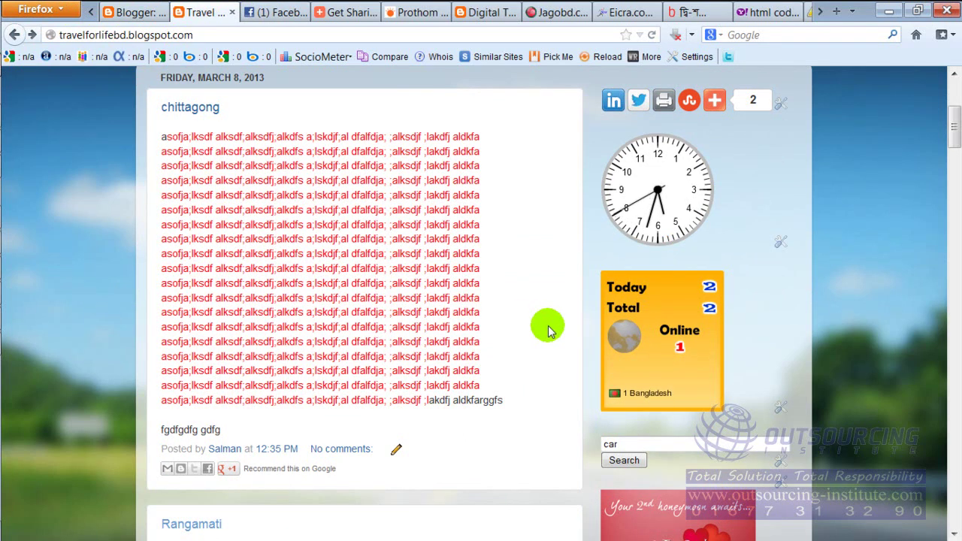
scroll(664, 323, up, 3)
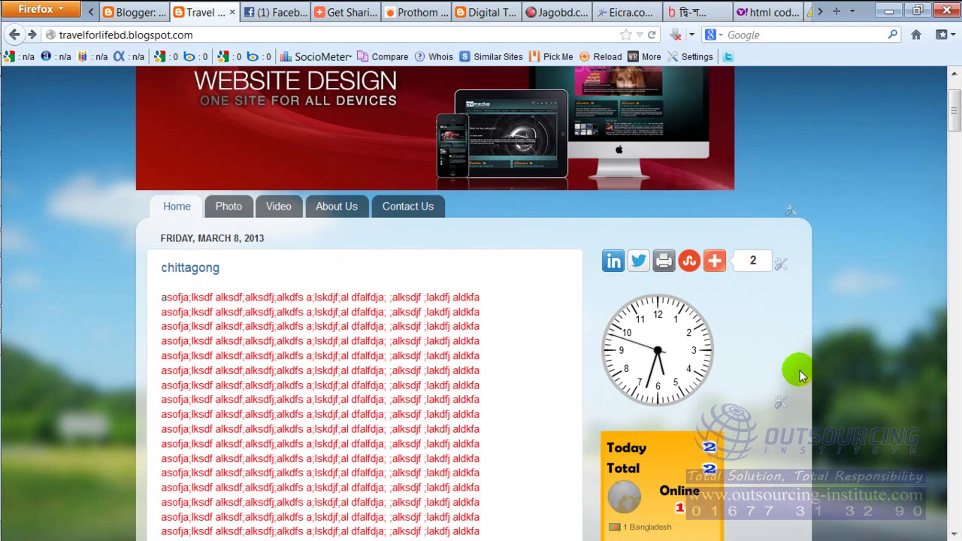
scroll(591, 341, up, 2)
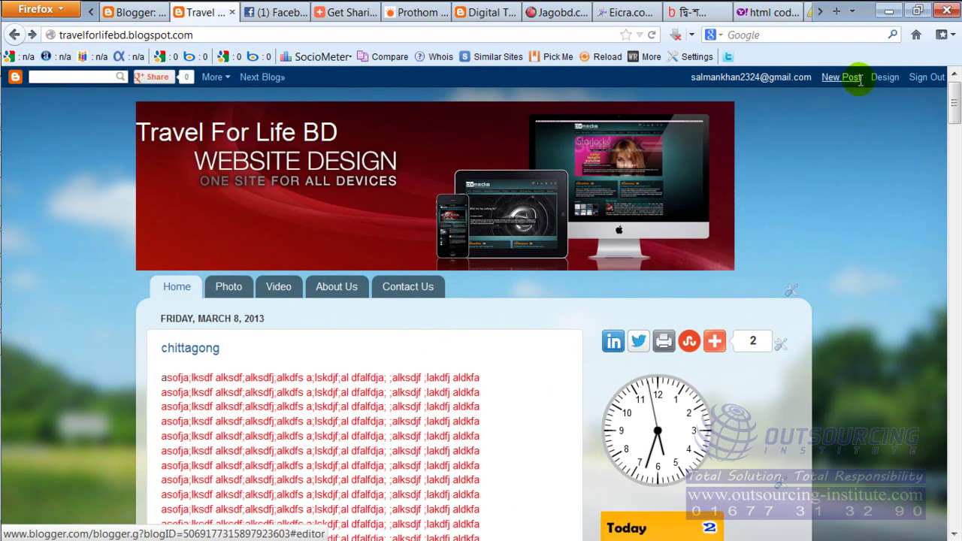
Open the Template page for Travel For Life in Blogger and browse the Dynamic Views and Simple designs.
click(126, 12)
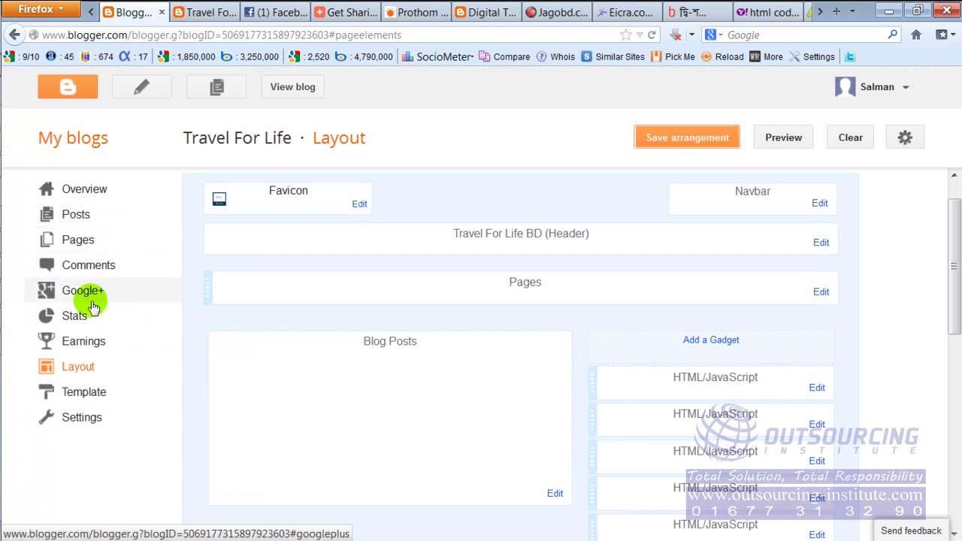
click(85, 392)
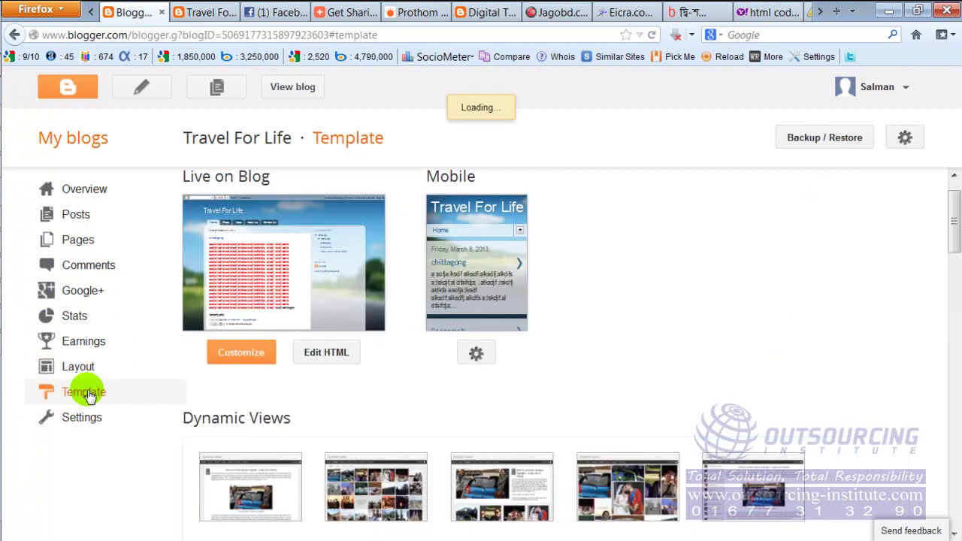
click(257, 272)
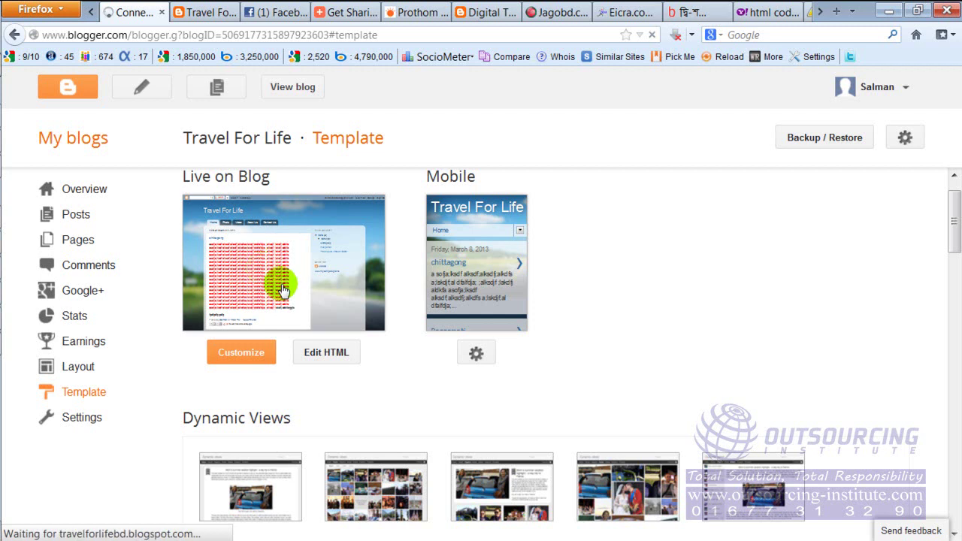
scroll(501, 401, down, 1)
mouse_move(387, 481)
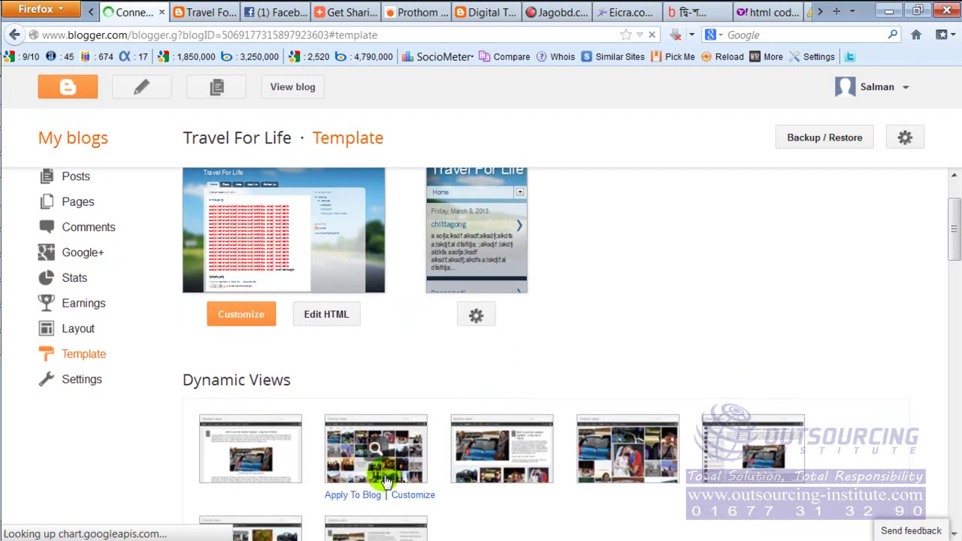
scroll(319, 424, down, 2)
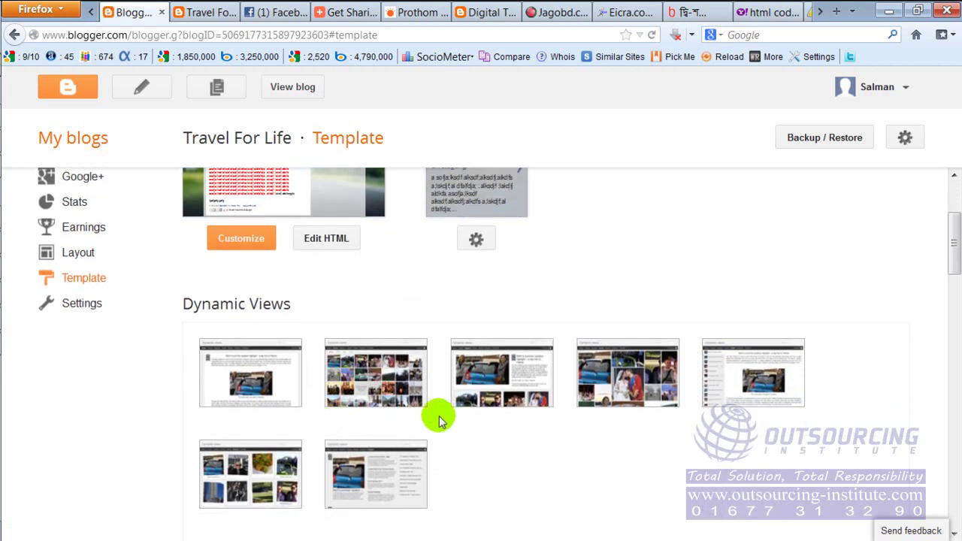
scroll(372, 398, down, 4)
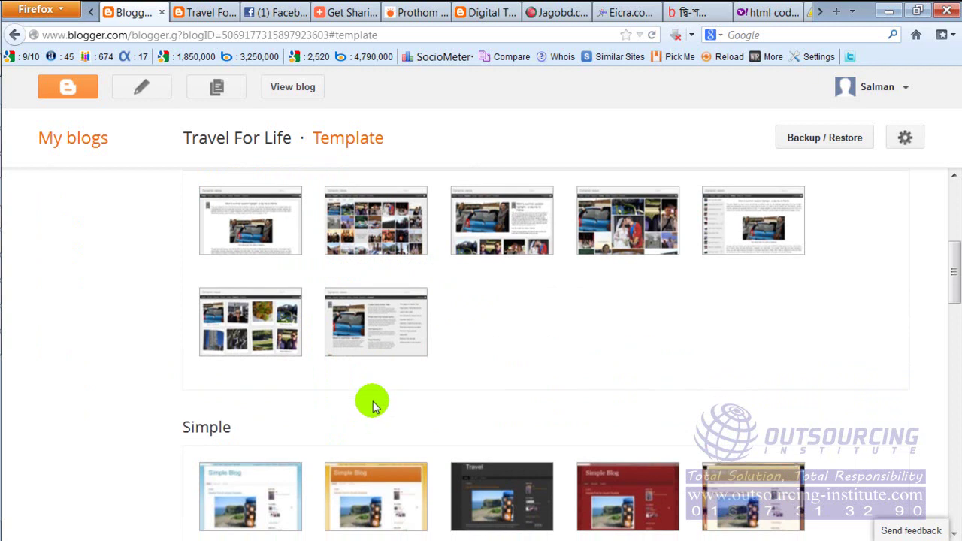
scroll(372, 404, down, 3)
mouse_move(624, 398)
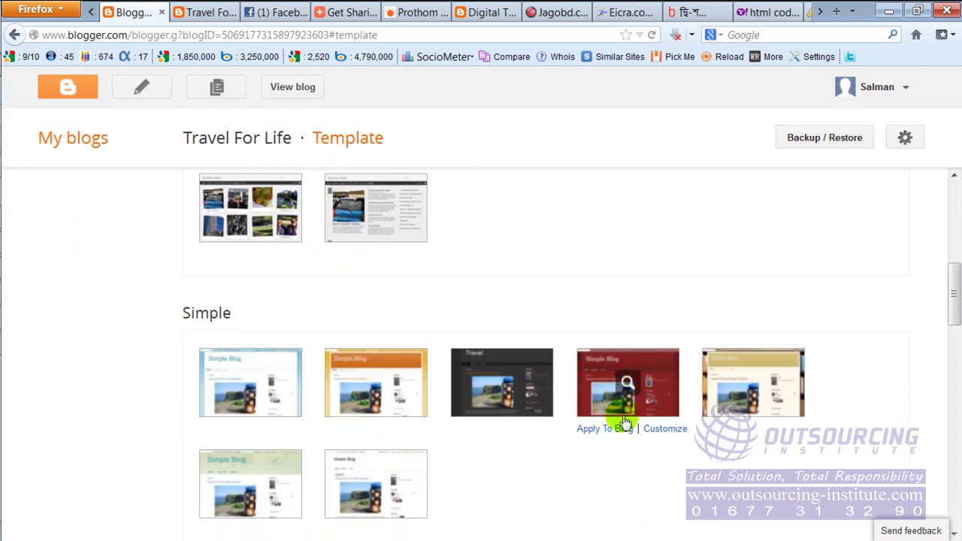
scroll(324, 409, down, 2)
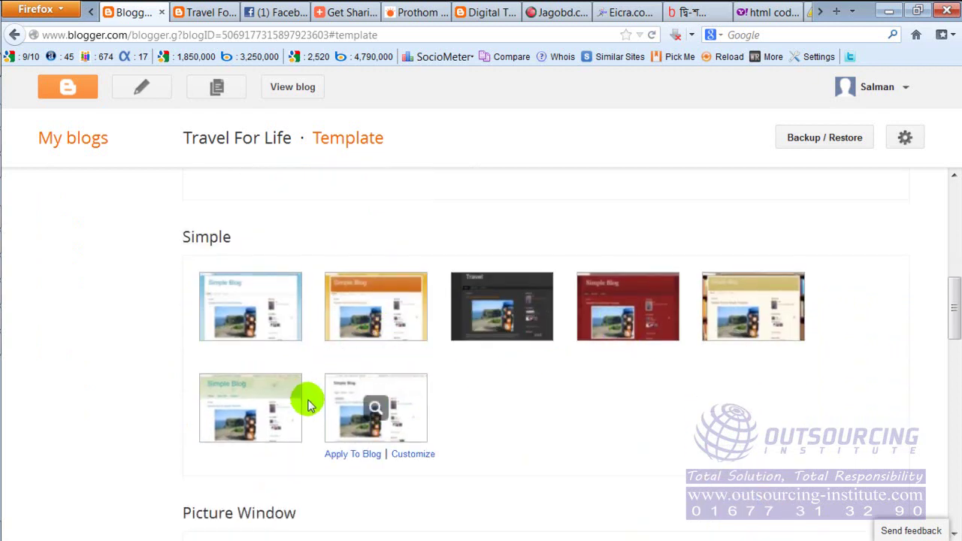
Preview the red design from the Simple templates and apply it to the blog.
scroll(301, 361, up, 5)
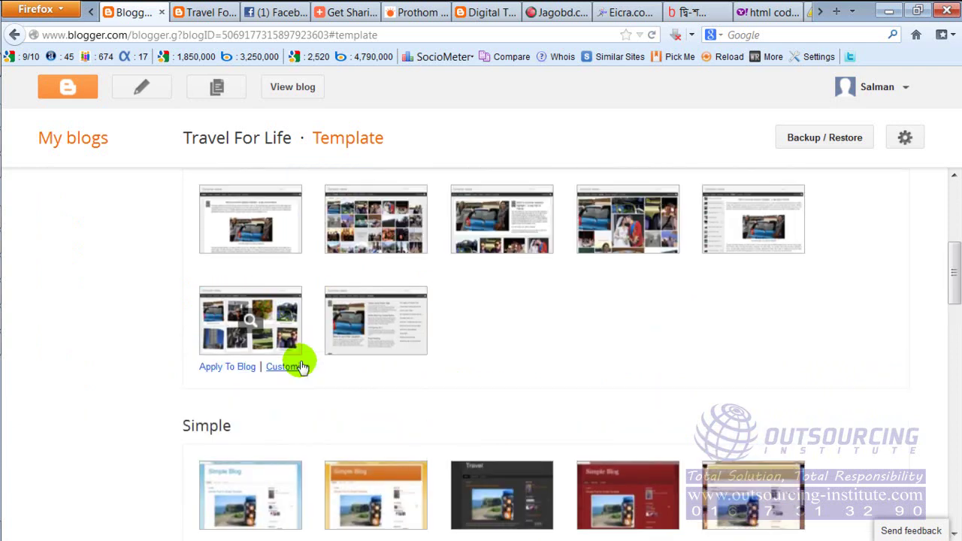
scroll(301, 366, up, 2)
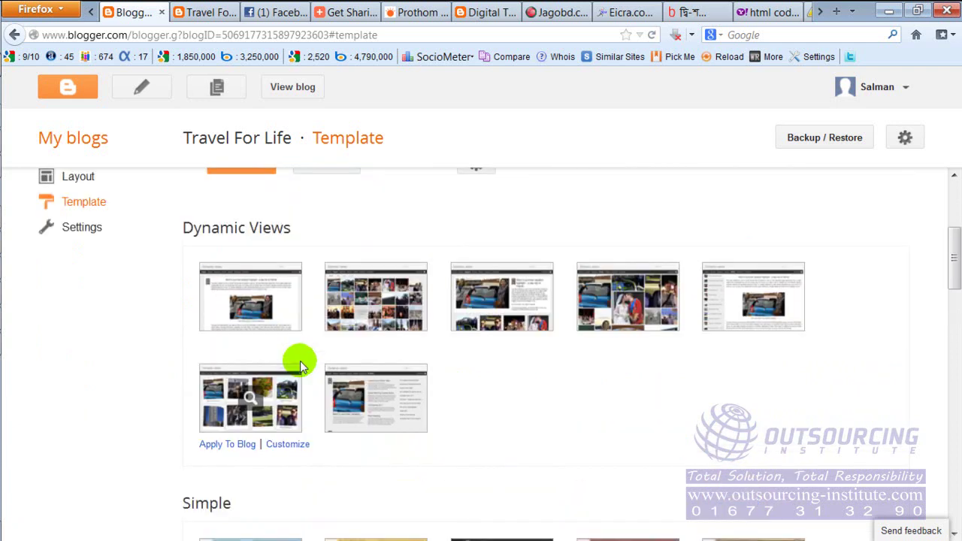
scroll(437, 431, down, 6)
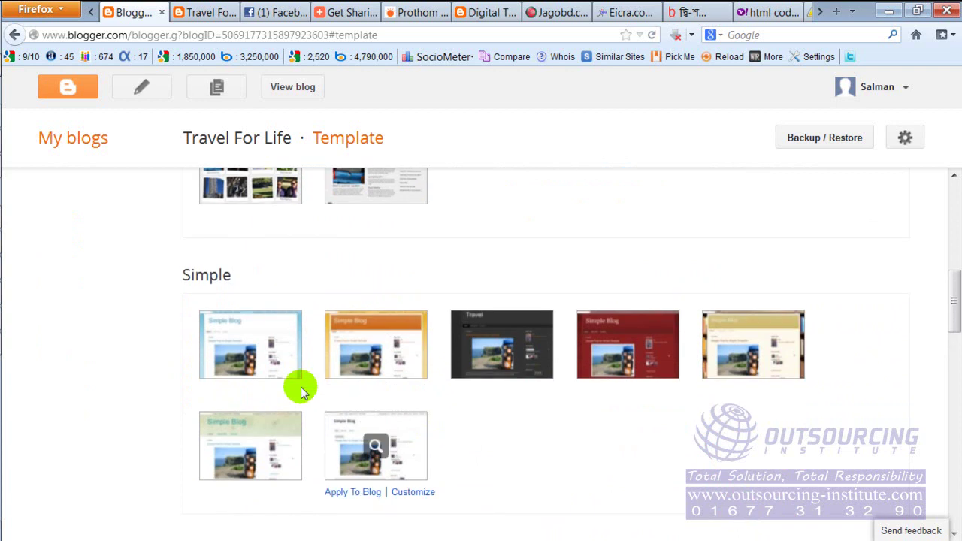
click(627, 346)
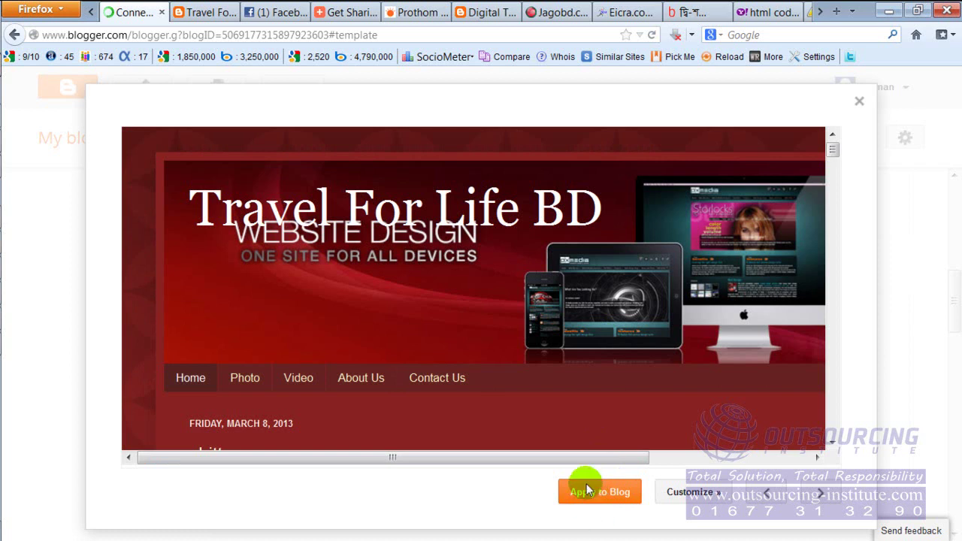
click(597, 496)
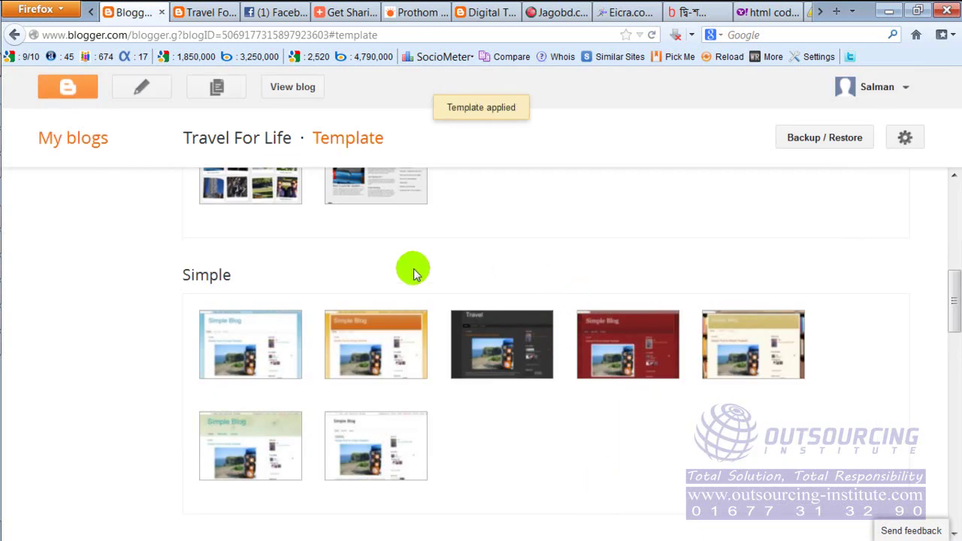
scroll(515, 290, up, 5)
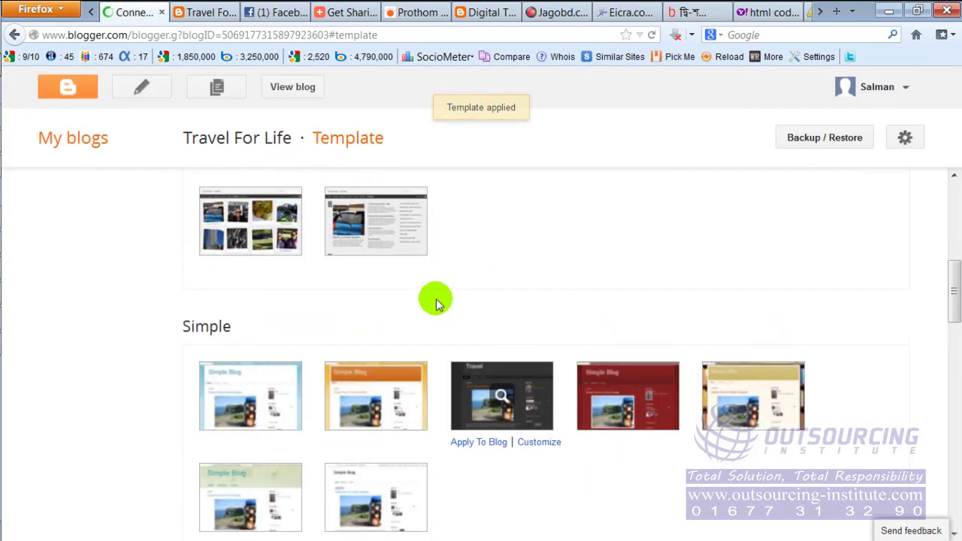
Reload the Travel For Life BD blog and examine its header, posts and sidebar in the applied red template.
click(203, 14)
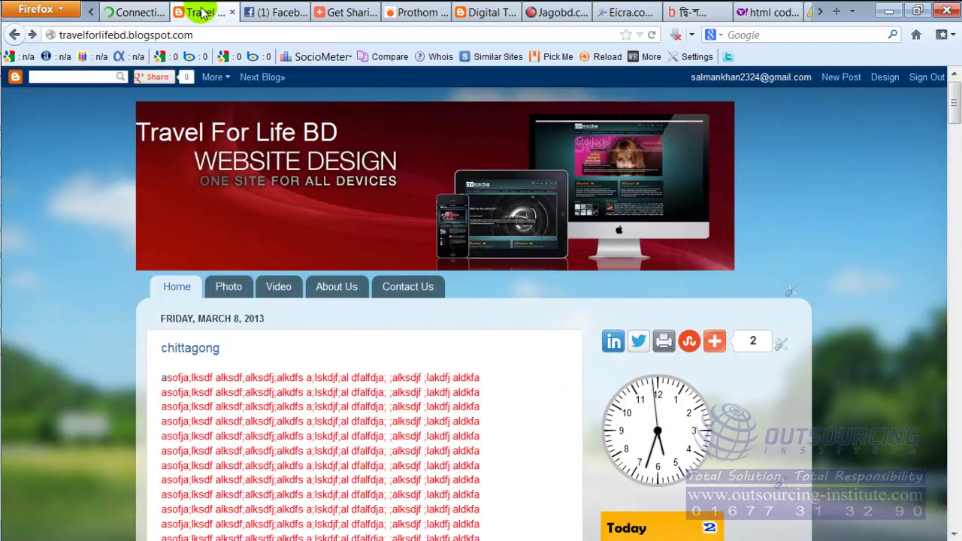
right_click(432, 134)
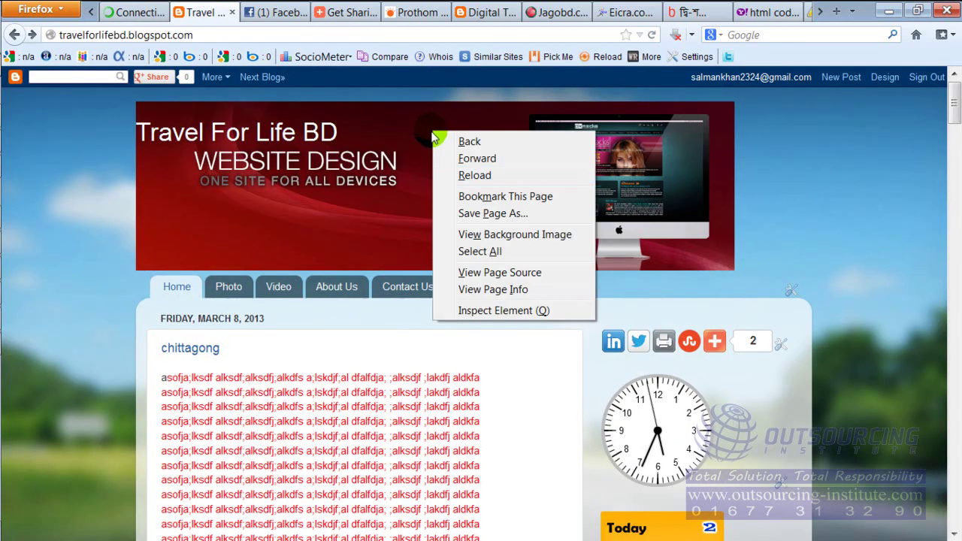
click(475, 176)
mouse_move(715, 342)
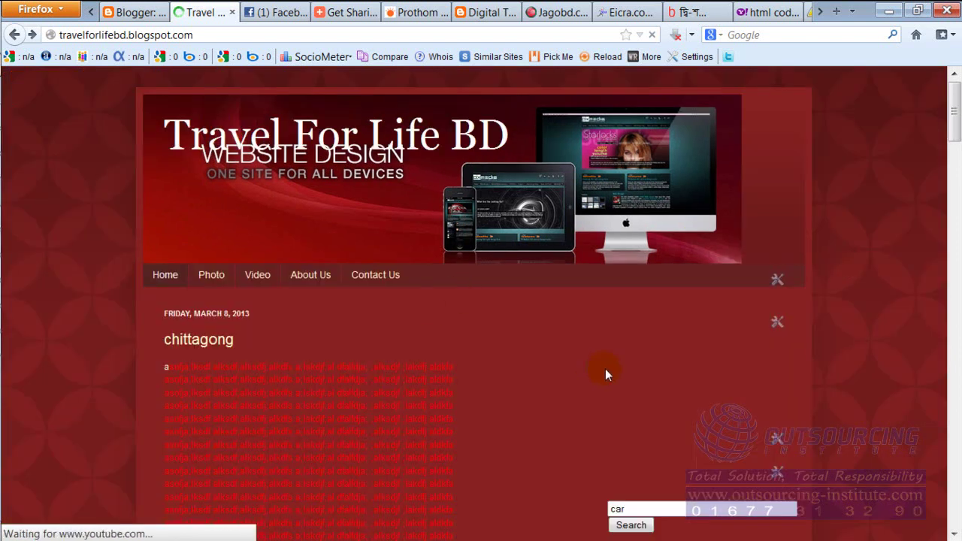
scroll(605, 368, down, 4)
scroll(311, 234, down, 3)
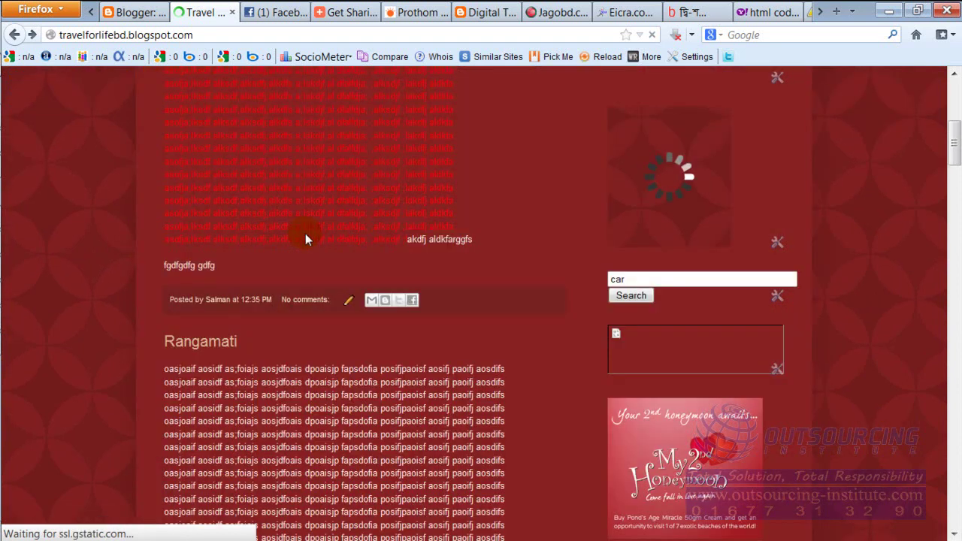
scroll(305, 239, up, 7)
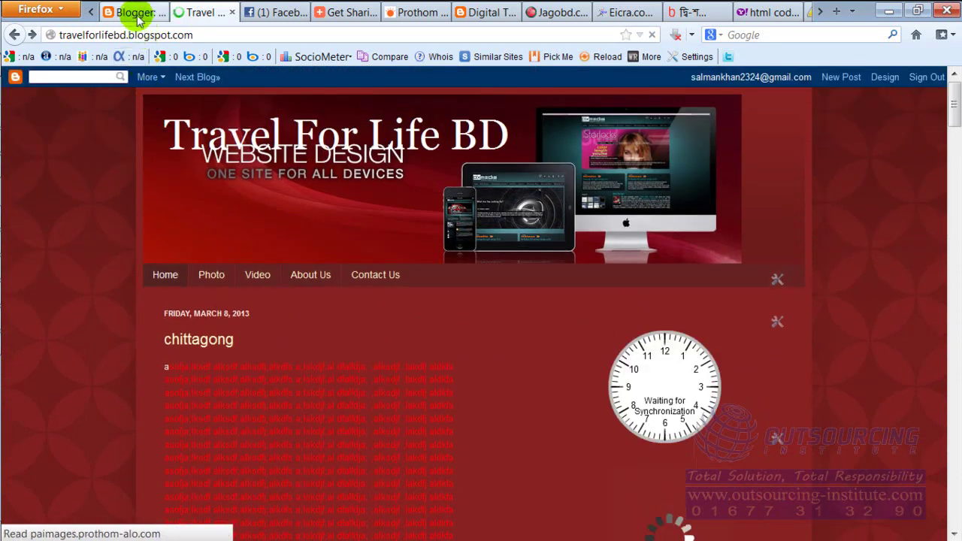
Return to the Travel For Life Template page and apply the dark third design from the Picture Window templates to the blog.
click(135, 13)
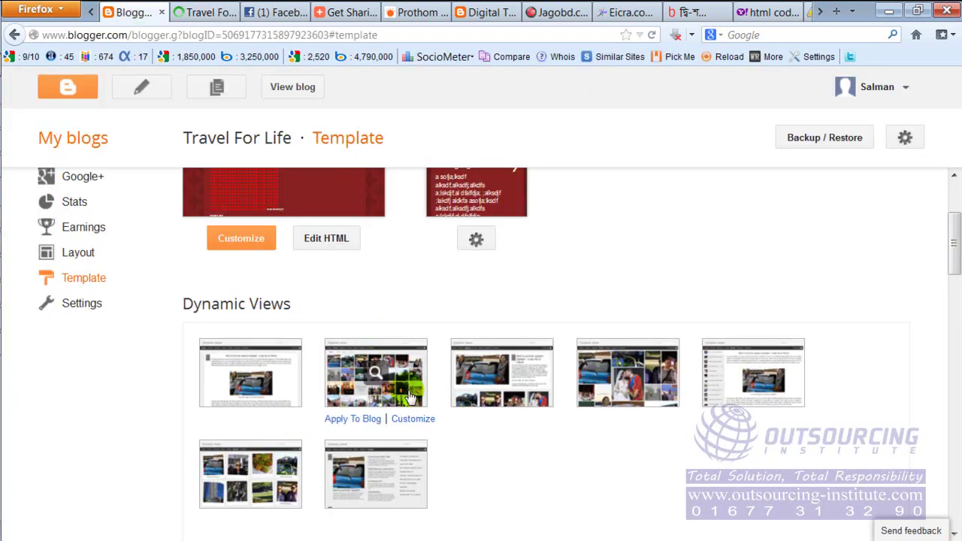
scroll(534, 453, down, 3)
scroll(610, 454, down, 8)
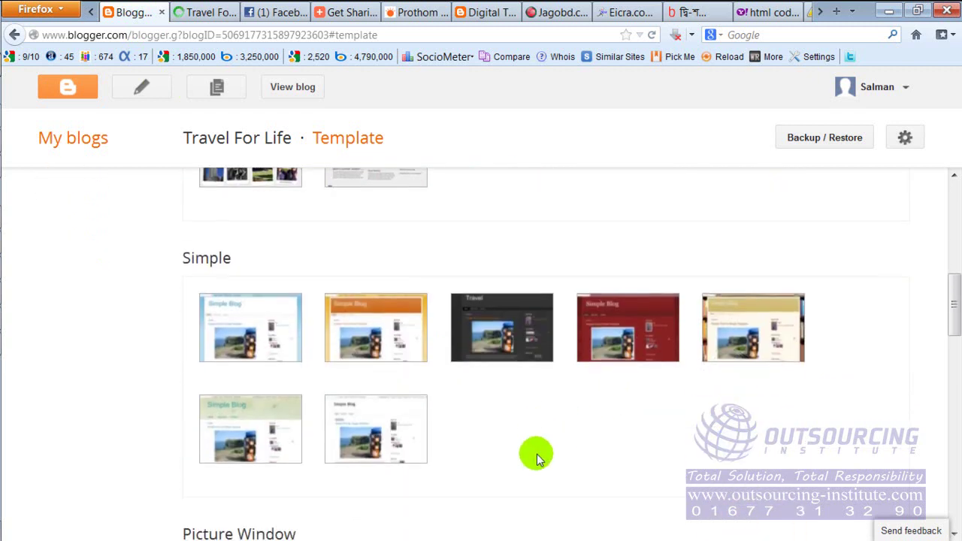
scroll(532, 447, down, 3)
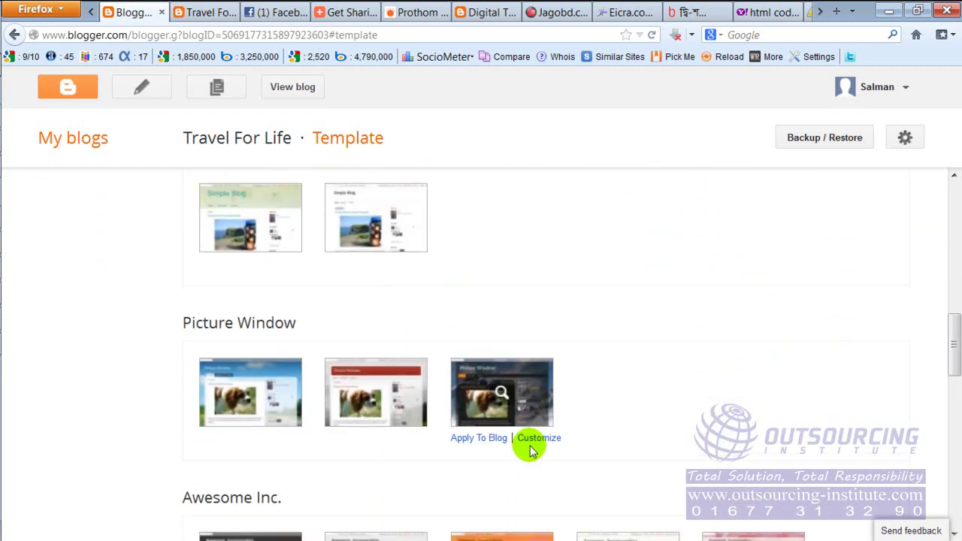
mouse_move(490, 406)
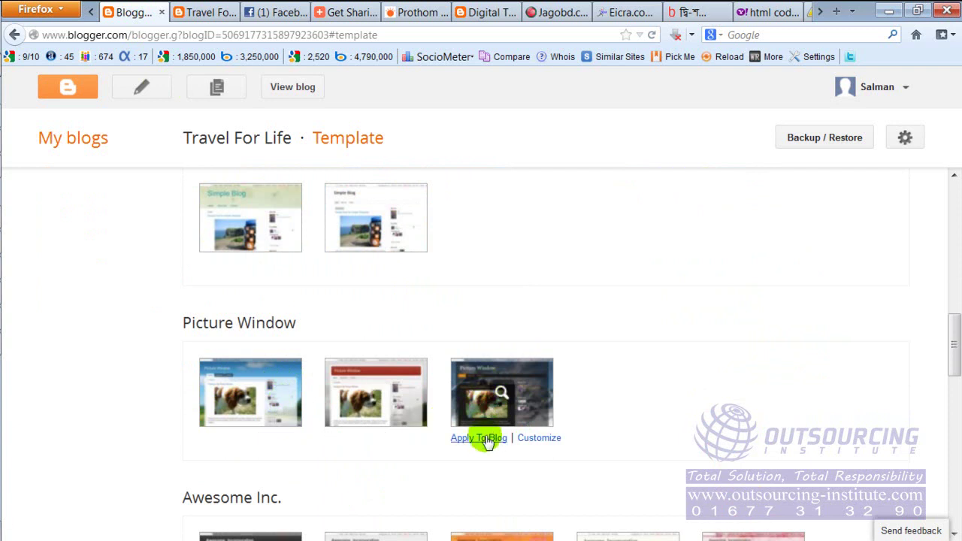
click(485, 442)
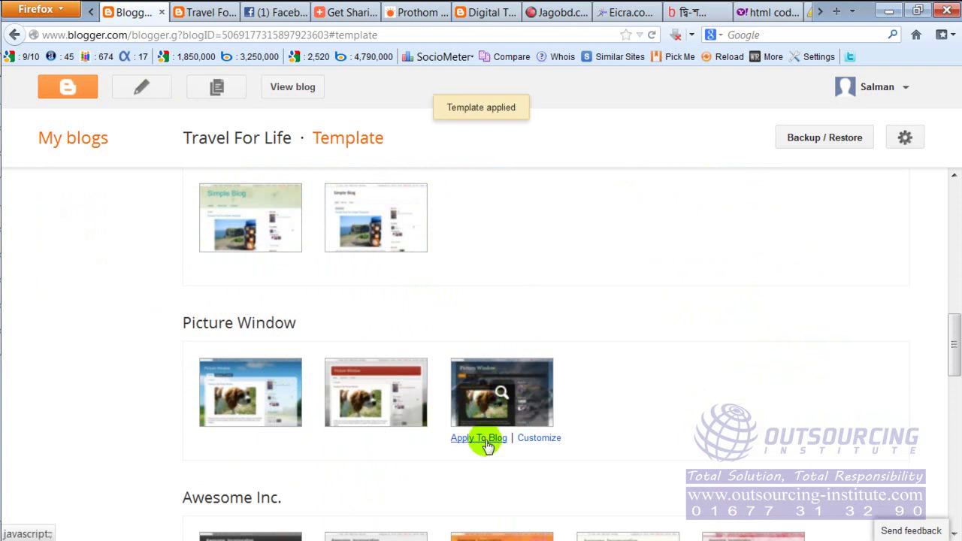
scroll(486, 447, down, 2)
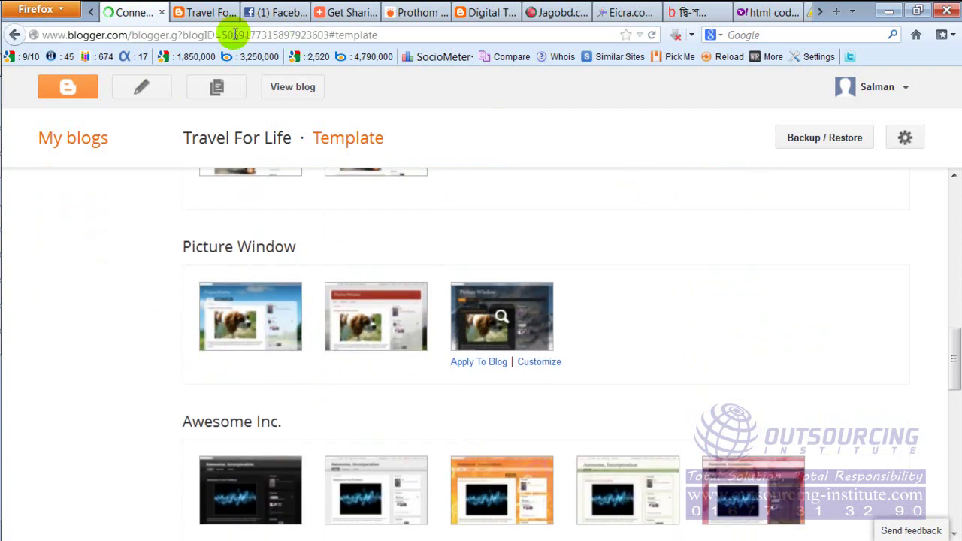
Reload the Travel For Life BD blog and examine its header, posts and sidebar in the dark Picture Window template.
click(201, 14)
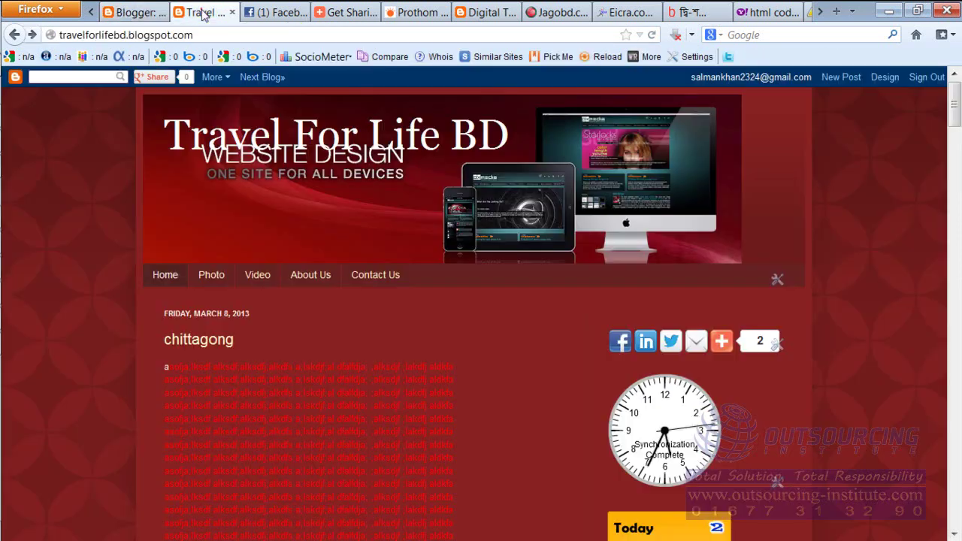
right_click(453, 281)
click(499, 311)
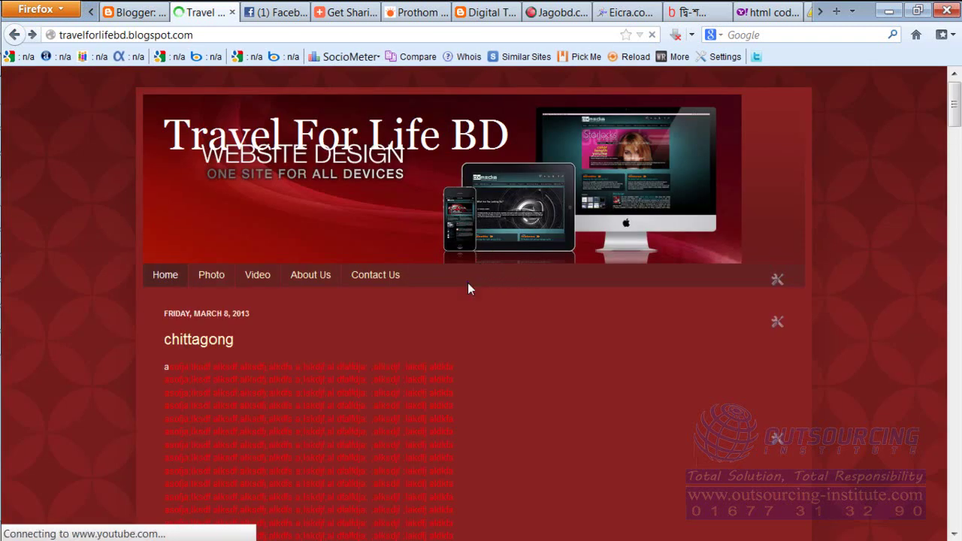
right_click(467, 284)
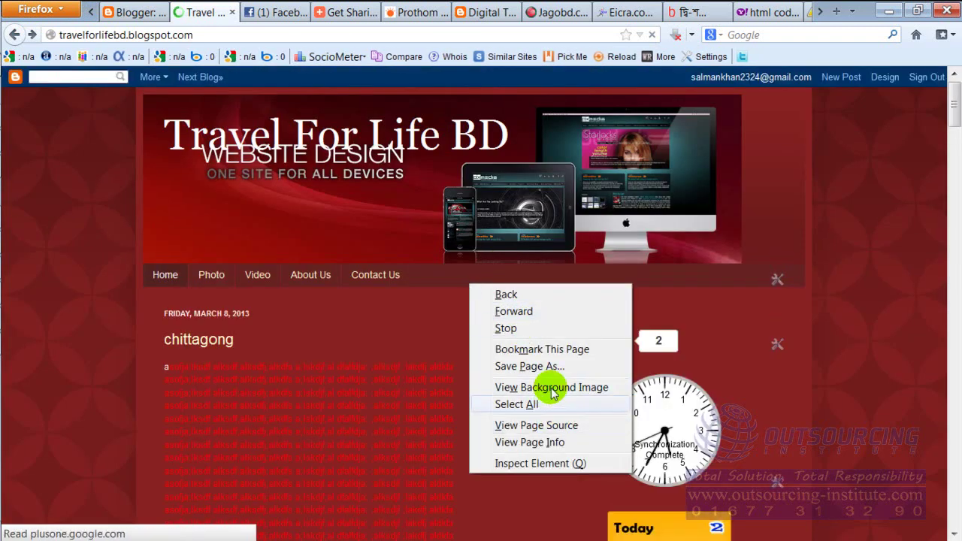
right_click(851, 153)
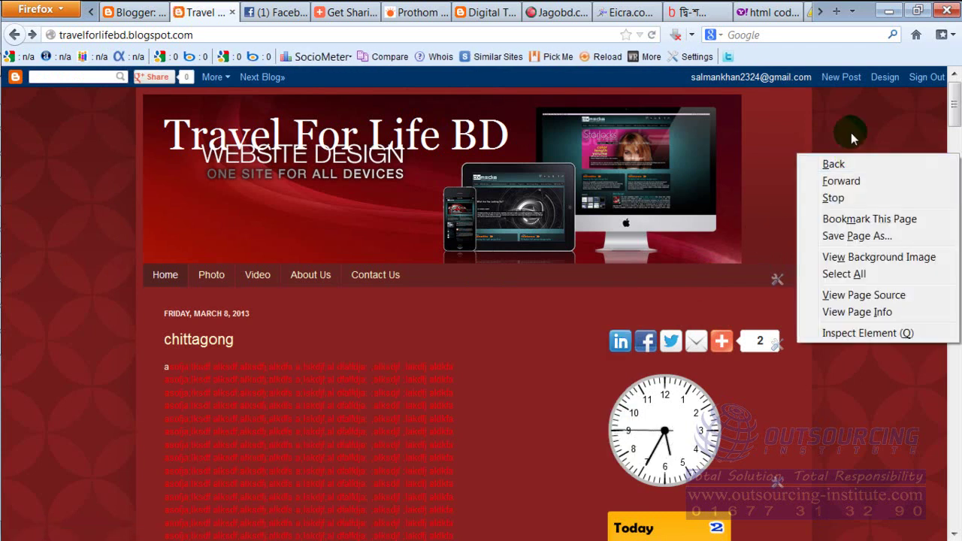
click(739, 113)
click(651, 35)
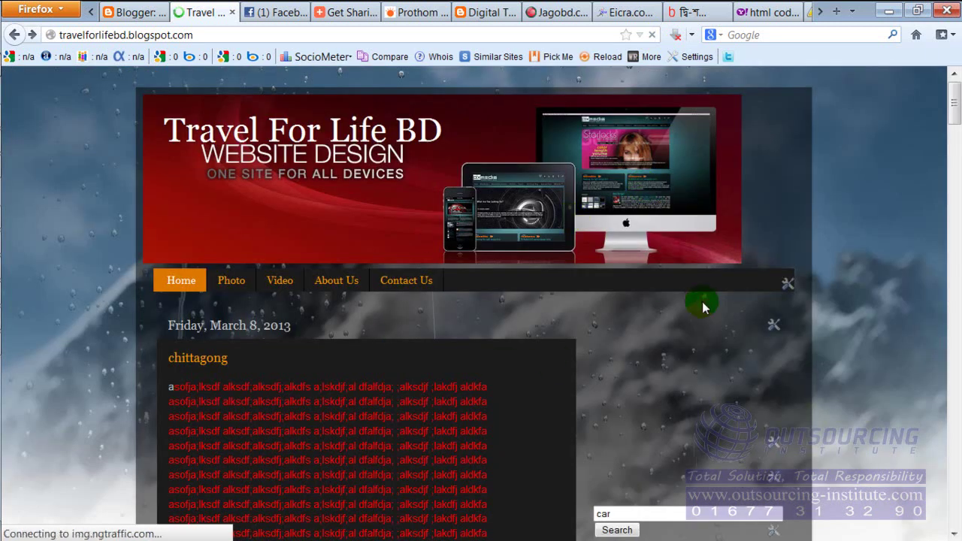
scroll(698, 383, down, 10)
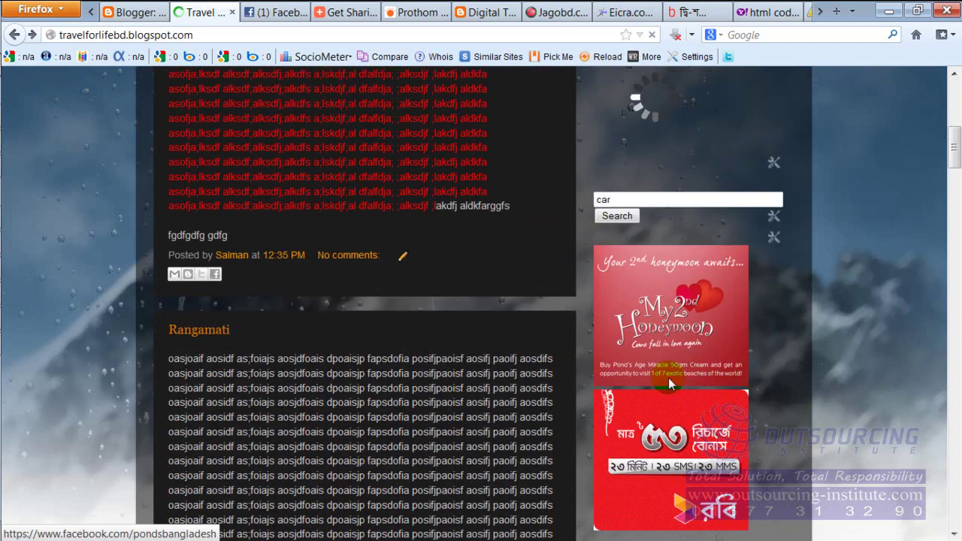
scroll(667, 378, up, 10)
mouse_move(6, 30)
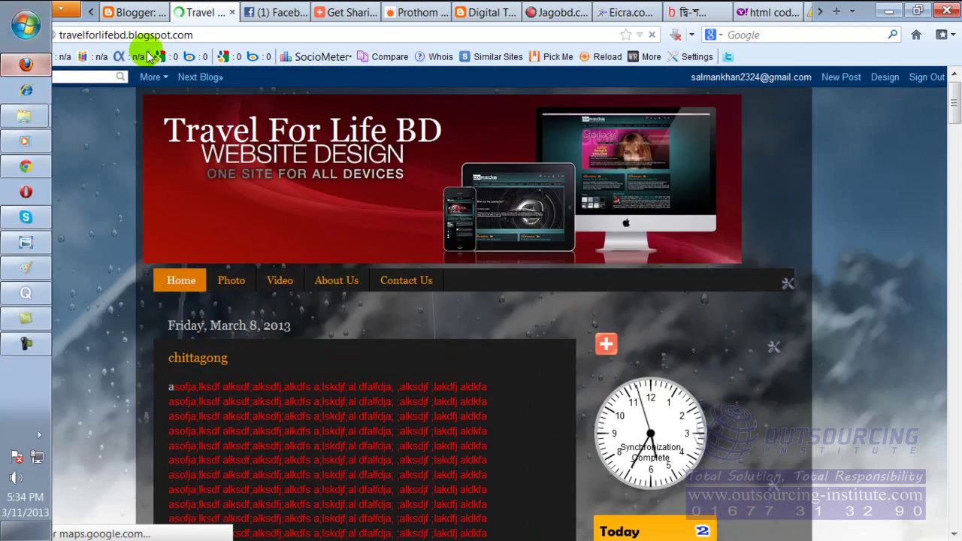
Return to the Template page and browse the Awesome Inc., Watermark, Ethereal and Travel designs.
click(134, 12)
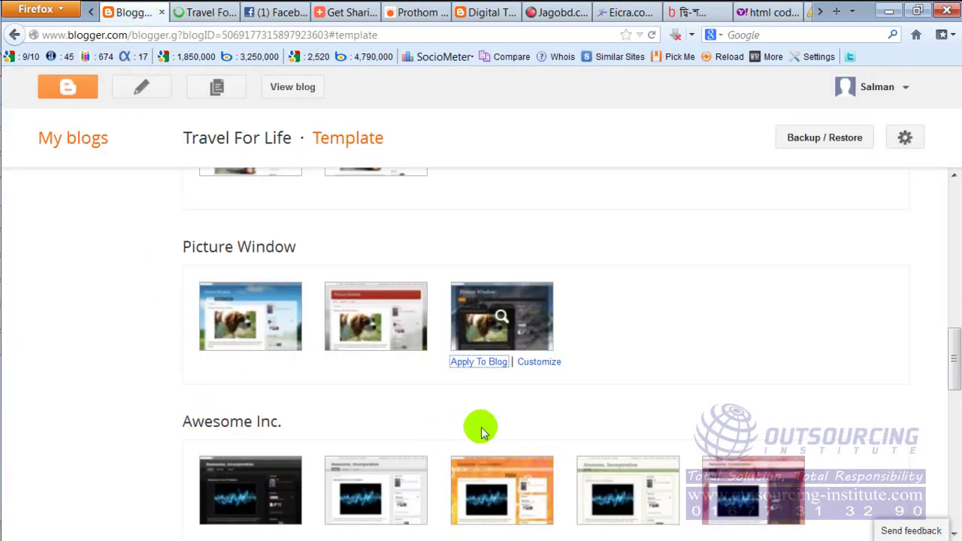
scroll(481, 429, down, 4)
scroll(368, 450, down, 3)
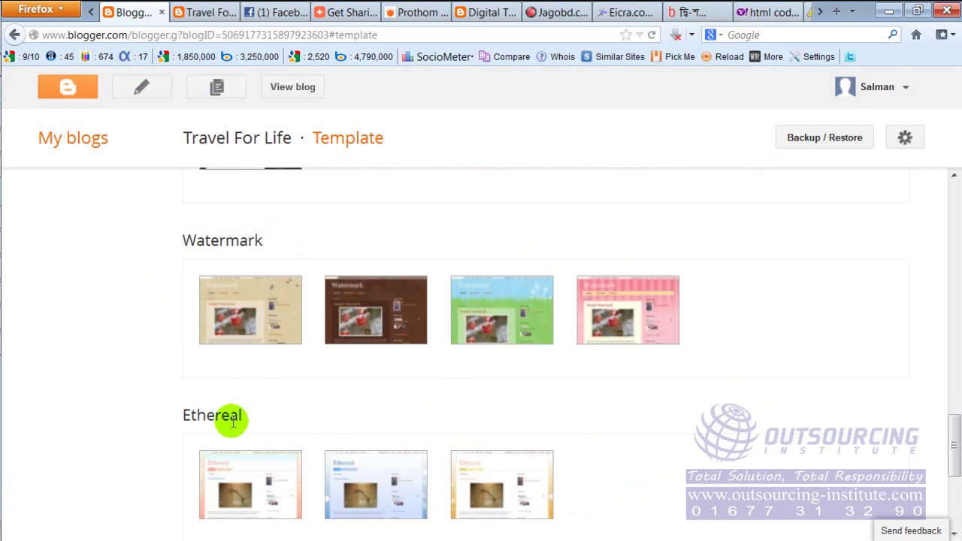
scroll(232, 422, down, 3)
scroll(301, 436, down, 3)
mouse_move(338, 475)
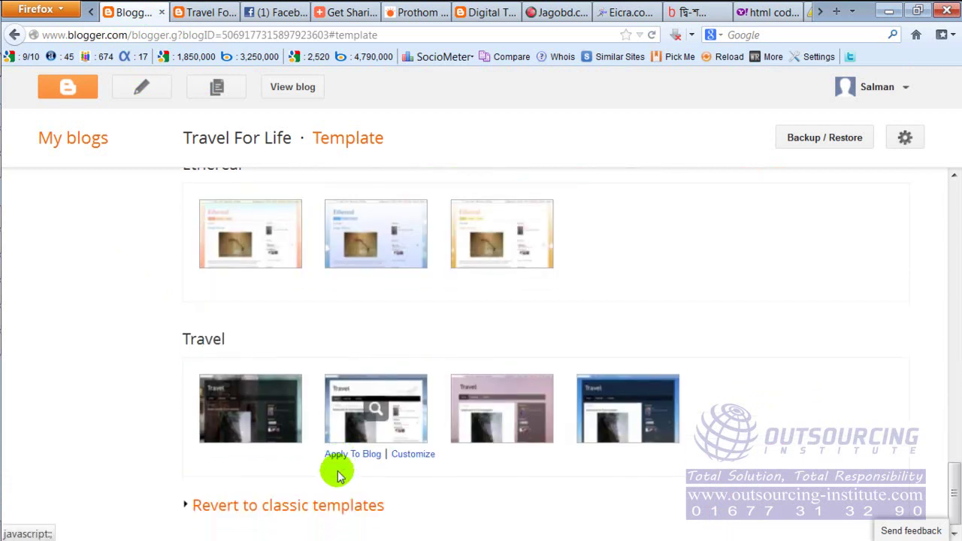
scroll(338, 475, down, 1)
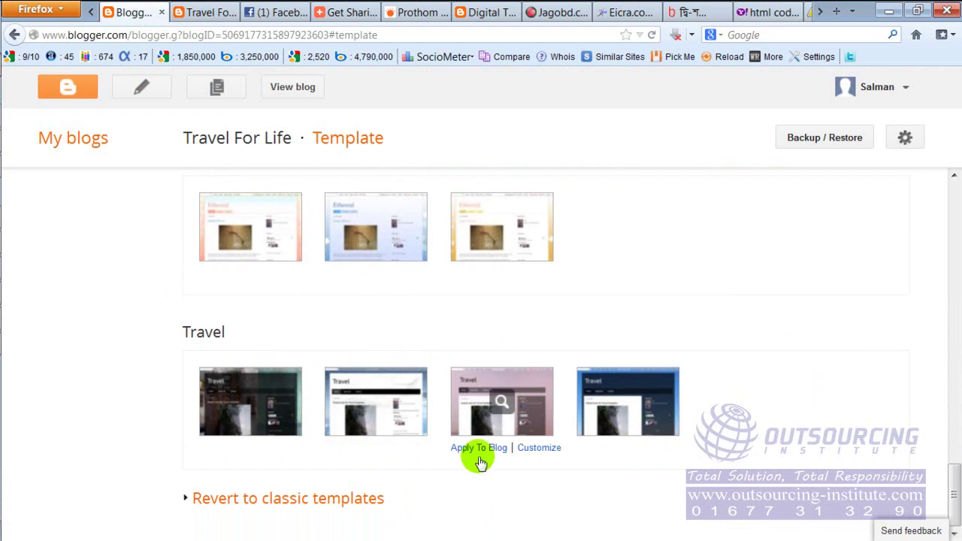
scroll(479, 455, up, 2)
scroll(471, 438, up, 8)
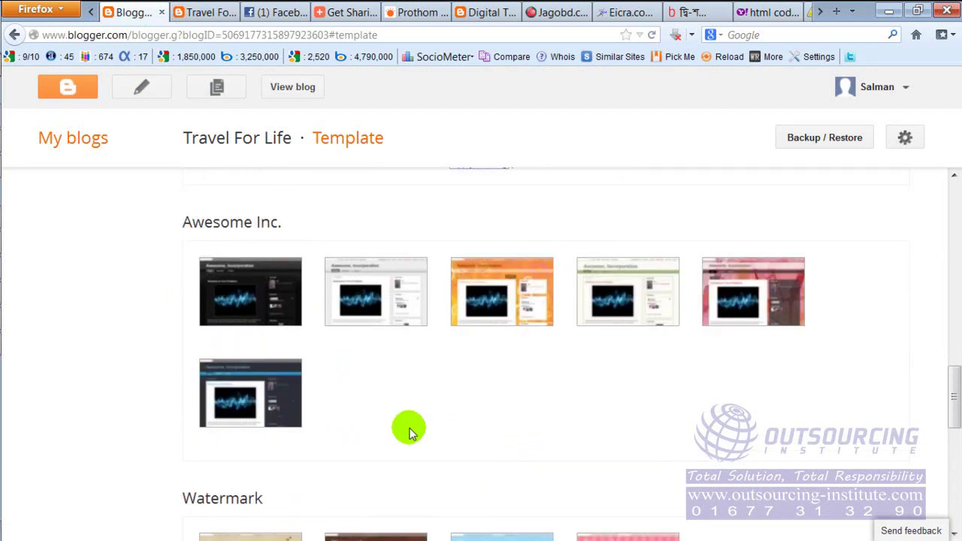
mouse_move(371, 419)
scroll(353, 397, up, 5)
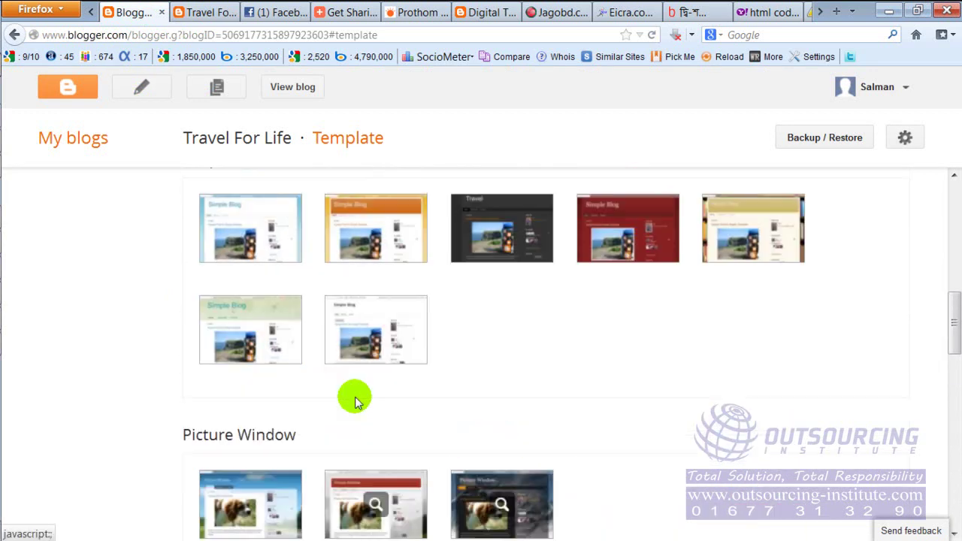
scroll(184, 367, up, 5)
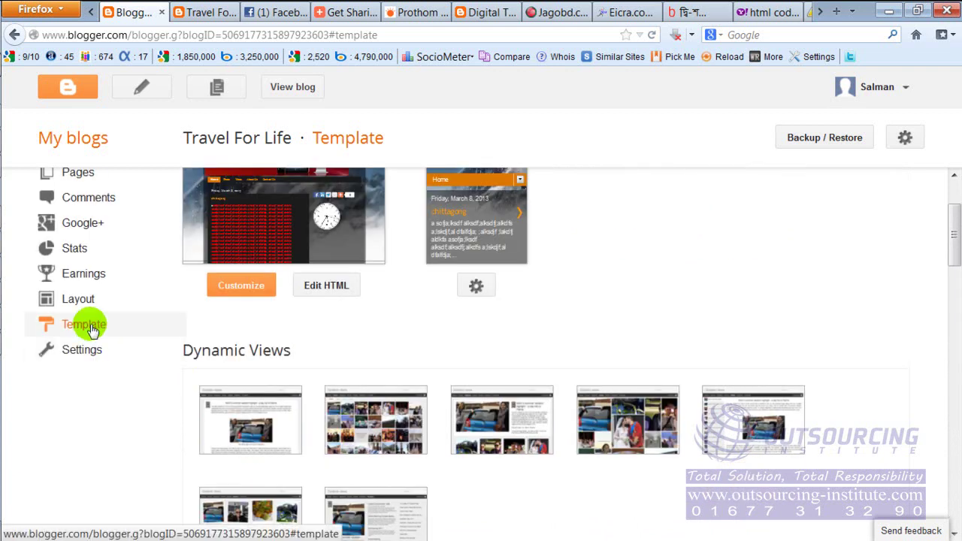
Review the blog's Basic, Posts and comments, Language and formatting, and Search preferences settings.
click(85, 351)
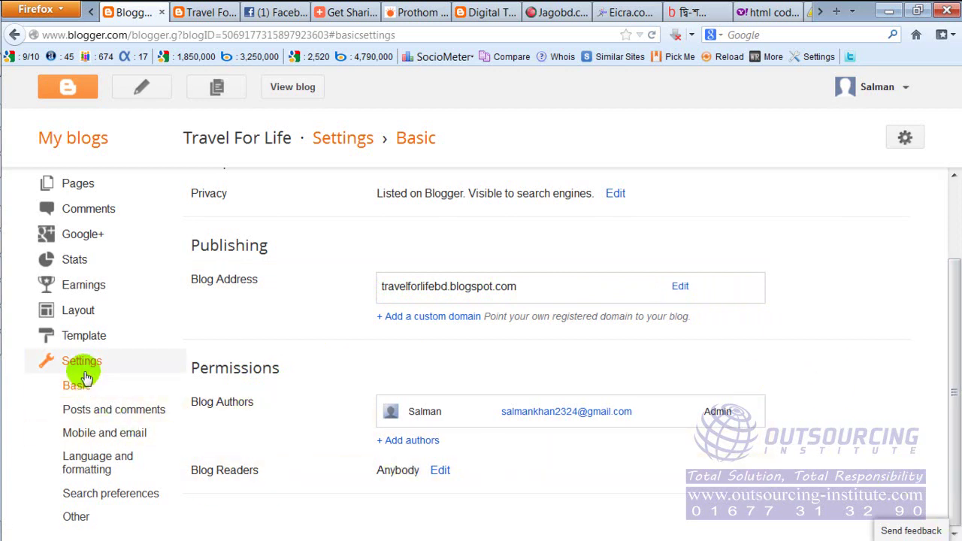
click(99, 414)
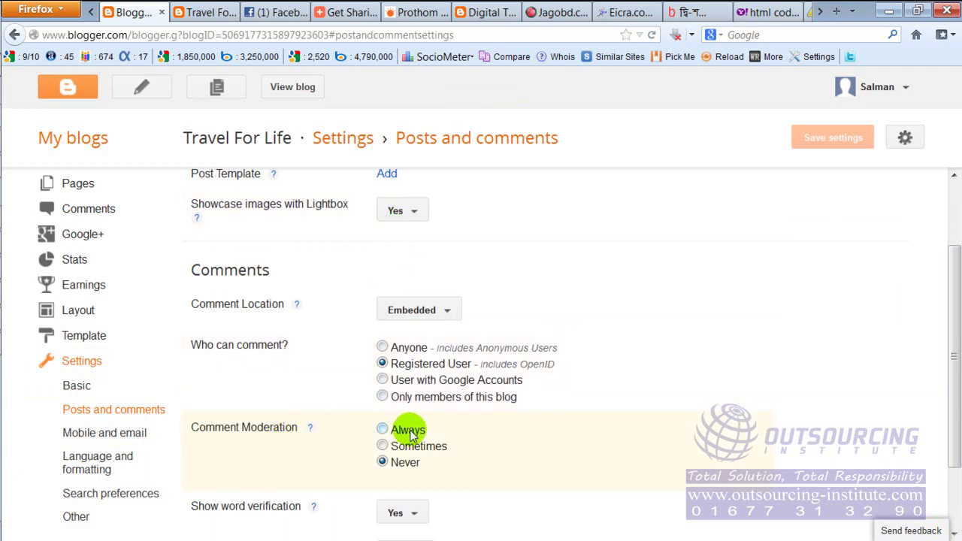
click(94, 469)
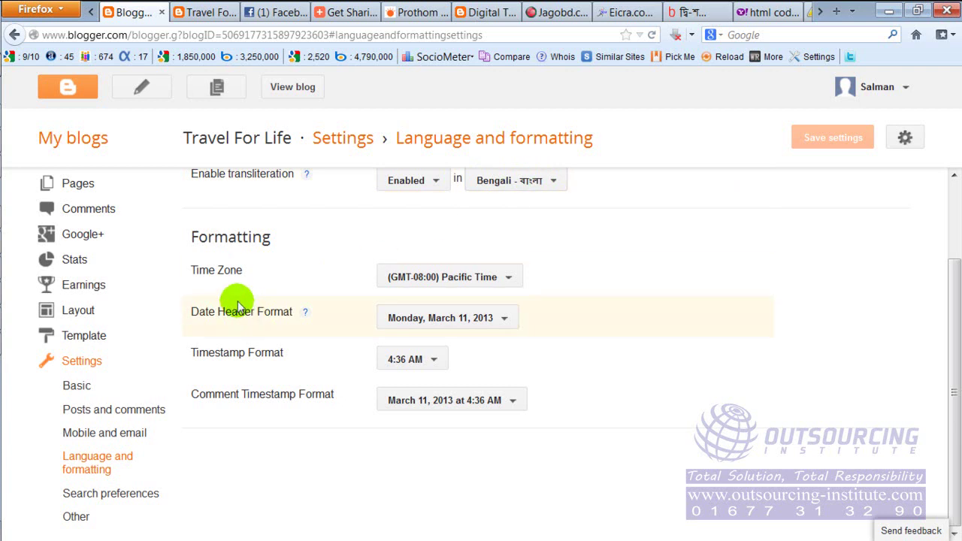
click(111, 493)
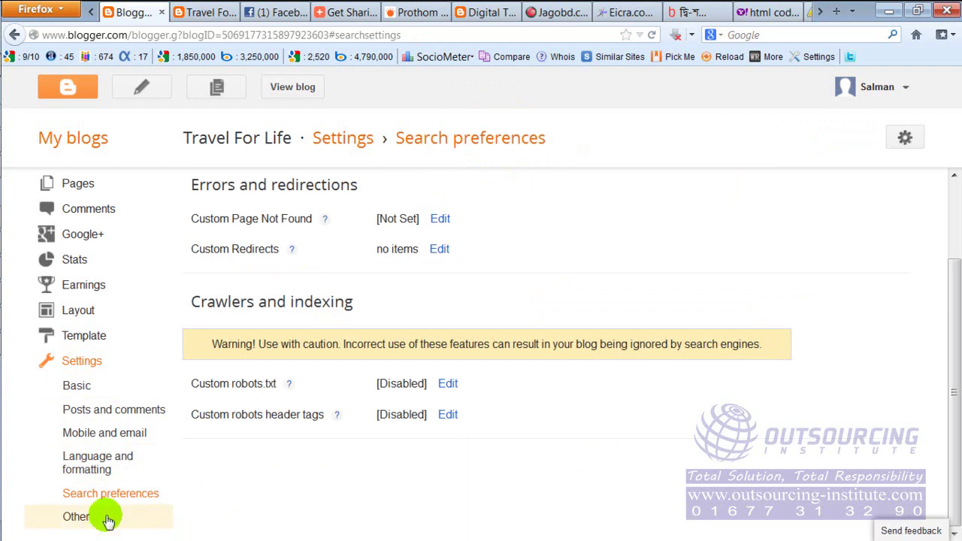
Examine the blog's Other settings, covering blog tools, site feed, OpenID, adult content and Google Analytics.
click(78, 519)
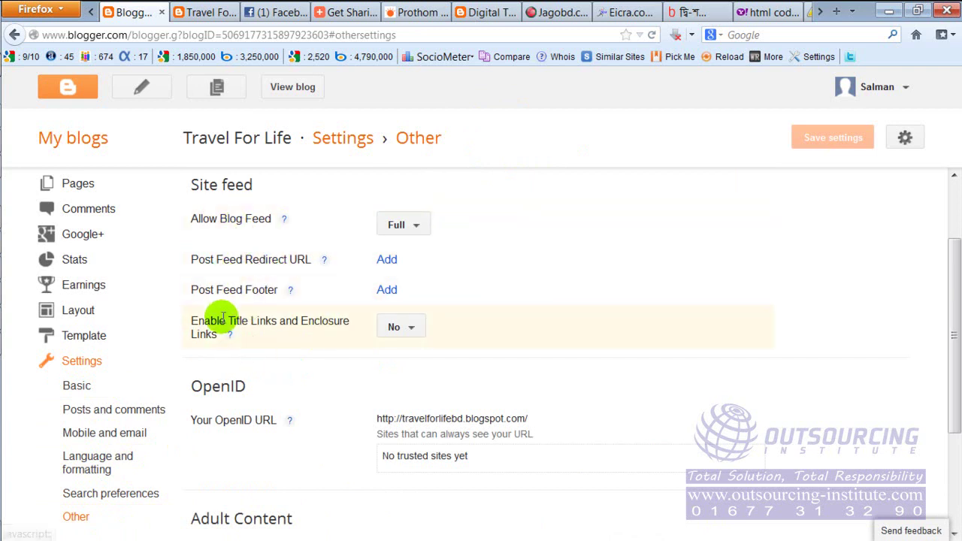
scroll(415, 441, down, 1)
scroll(416, 440, down, 4)
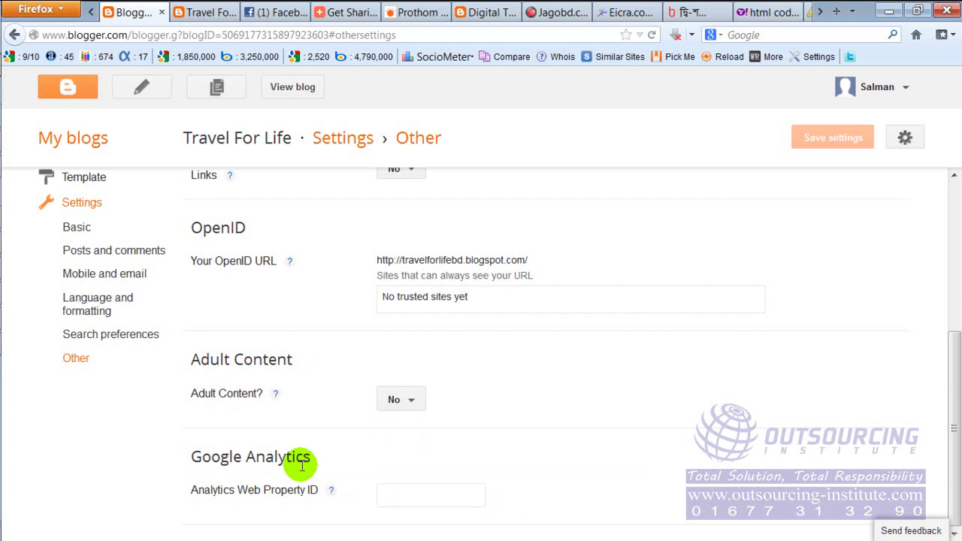
scroll(129, 404, up, 3)
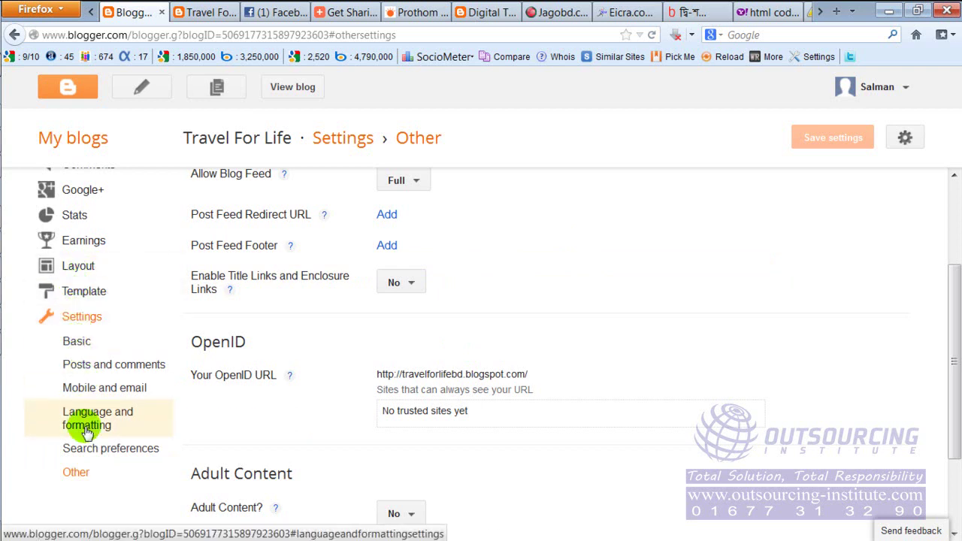
scroll(129, 259, up, 3)
scroll(128, 259, up, 1)
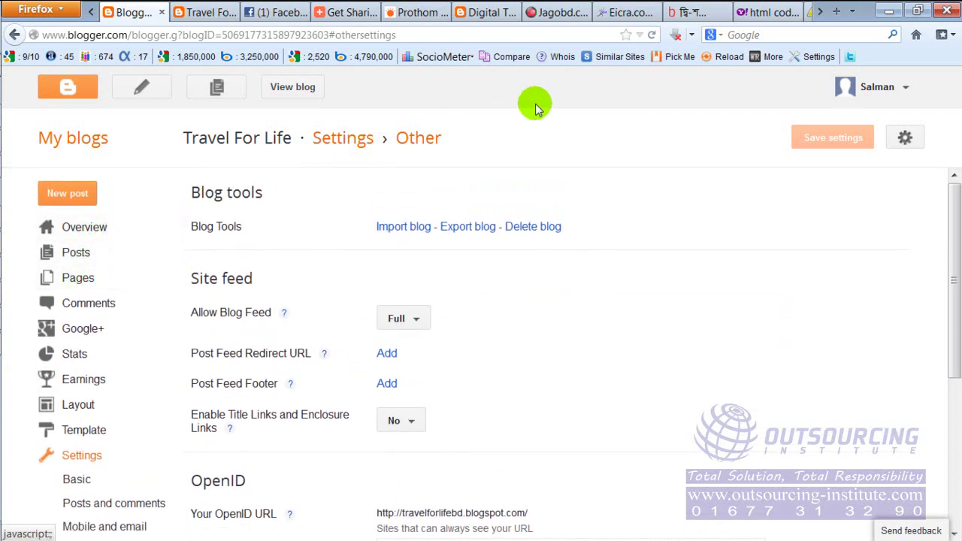
Review the blog's Overview page with its pageviews and Blogger news, and open the list of all posts.
click(81, 234)
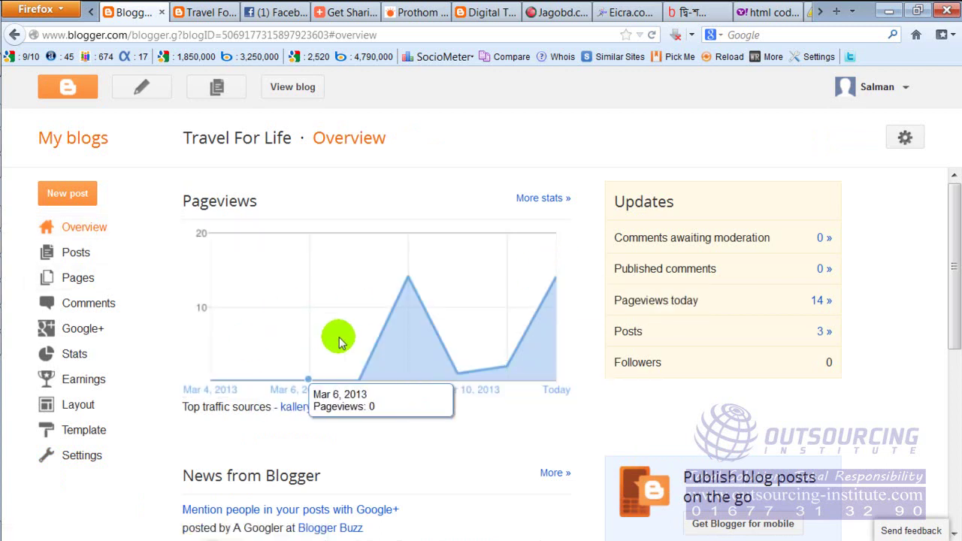
scroll(623, 449, down, 2)
scroll(457, 354, down, 2)
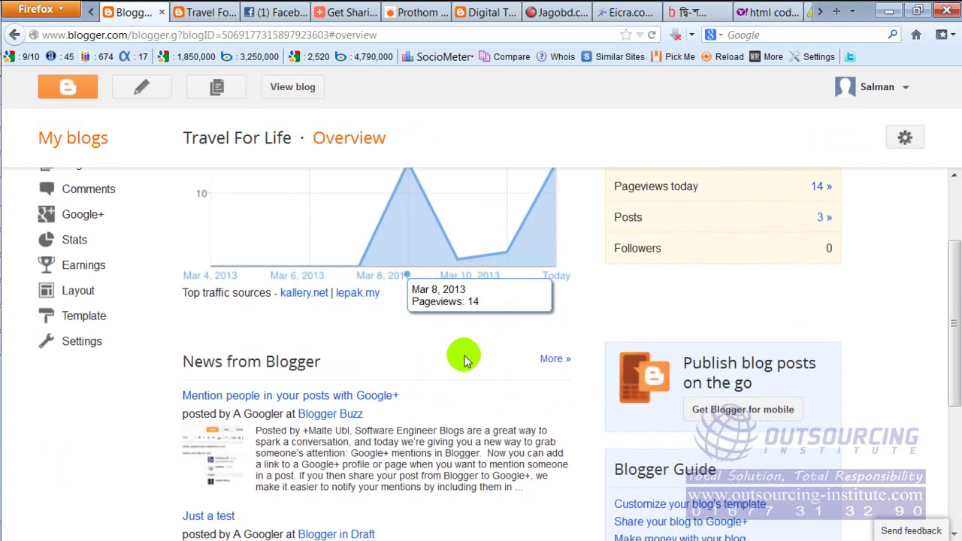
scroll(511, 408, down, 3)
scroll(271, 349, up, 4)
scroll(271, 349, up, 1)
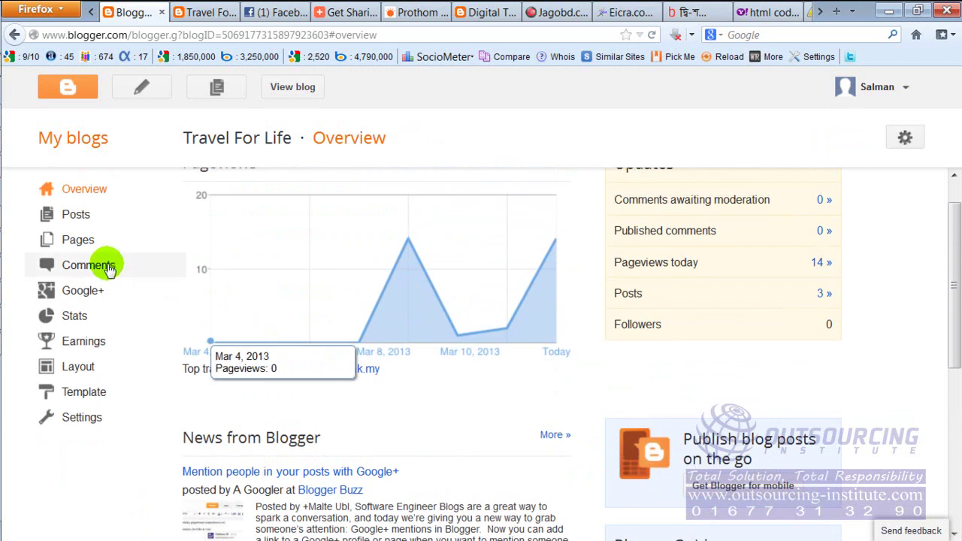
click(76, 214)
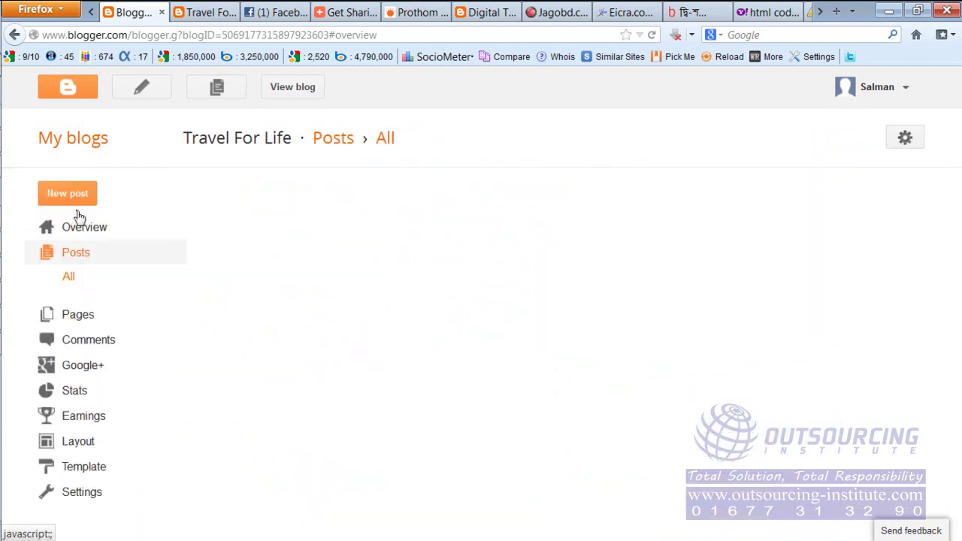
click(76, 255)
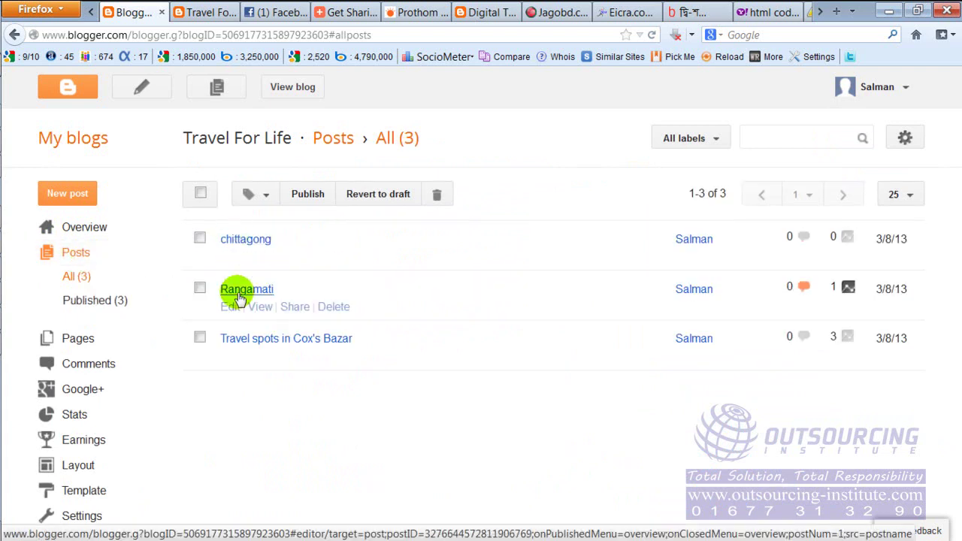
Examine the live blog's posts and Blog Archive, and compare them with the list of all posts in Blogger.
click(202, 10)
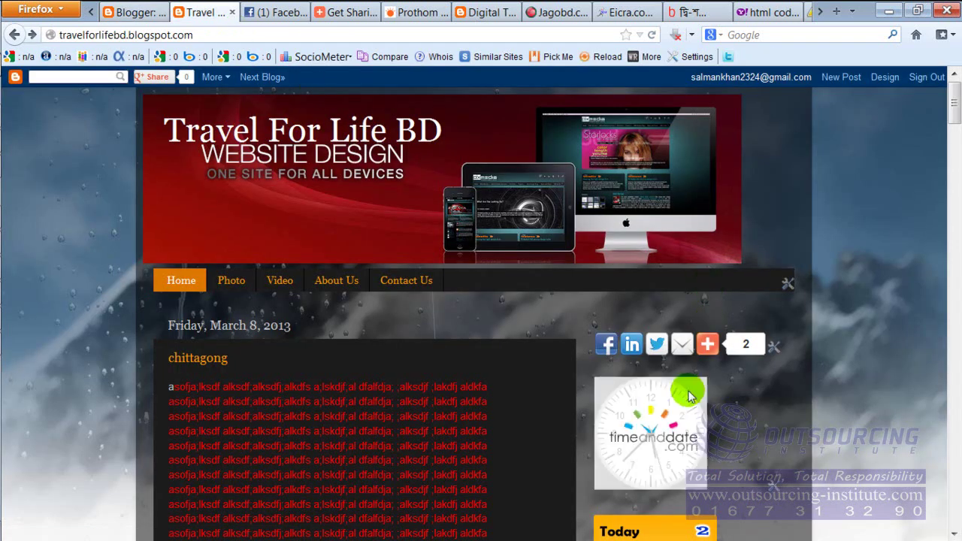
scroll(690, 391, down, 5)
scroll(652, 361, down, 7)
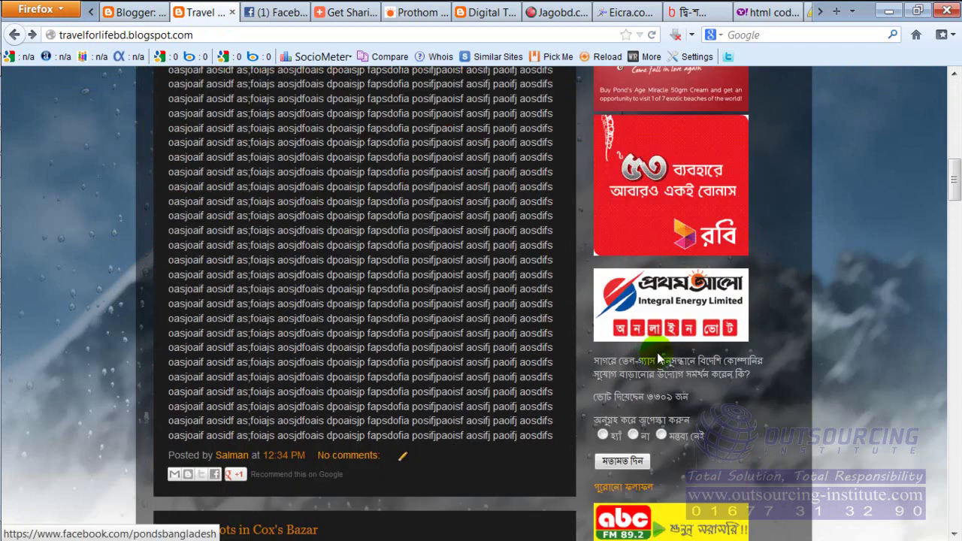
scroll(652, 359, down, 10)
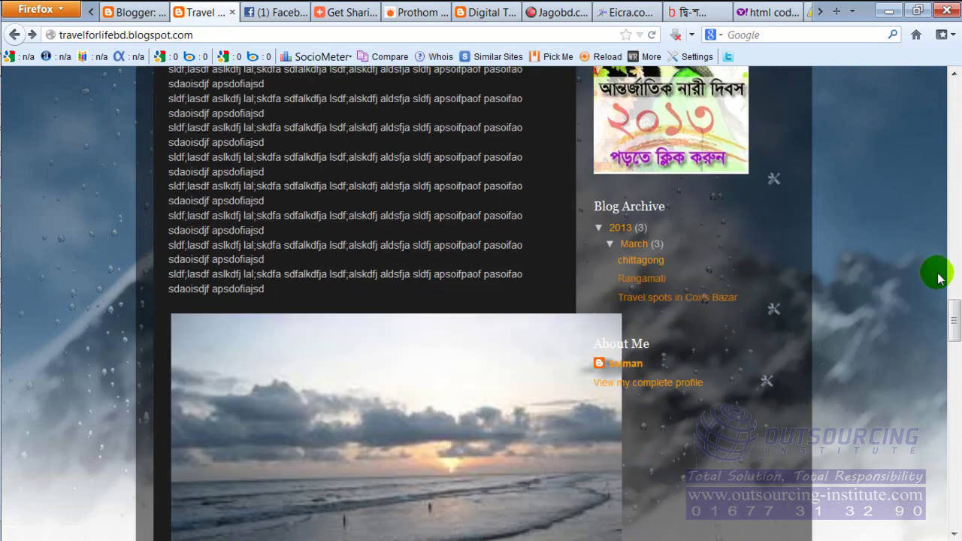
mouse_move(954, 321)
mouse_down()
mouse_move(951, 404)
mouse_move(951, 321)
mouse_up()
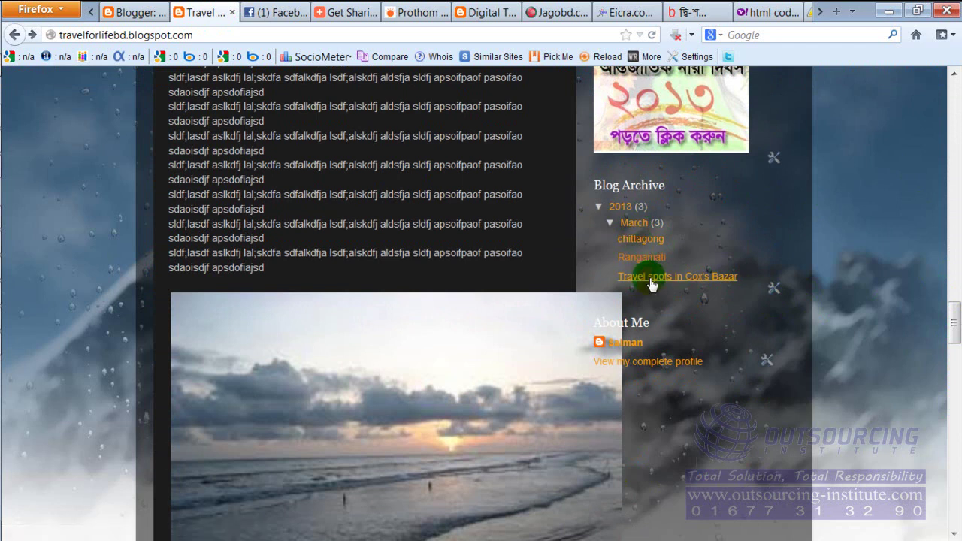
click(133, 16)
click(71, 252)
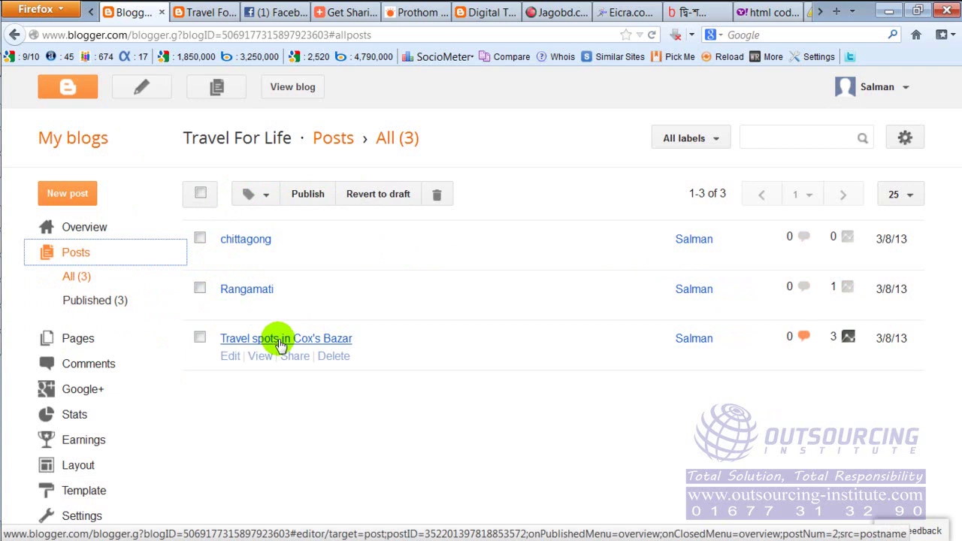
Review the blog's Pages list, comparing Home, Photo, Video, About Us and Contact Us with the live blog's navigation bar.
click(84, 339)
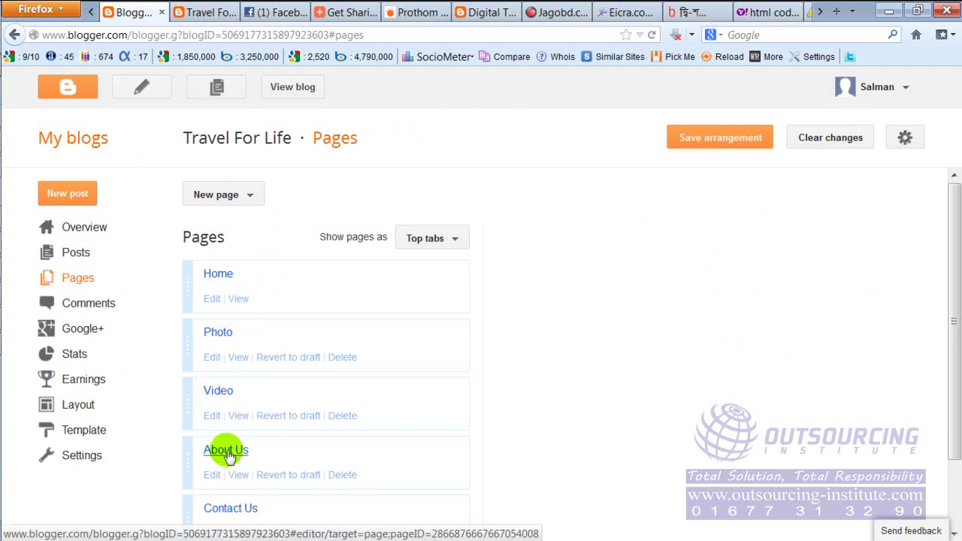
click(194, 14)
scroll(217, 211, up, 10)
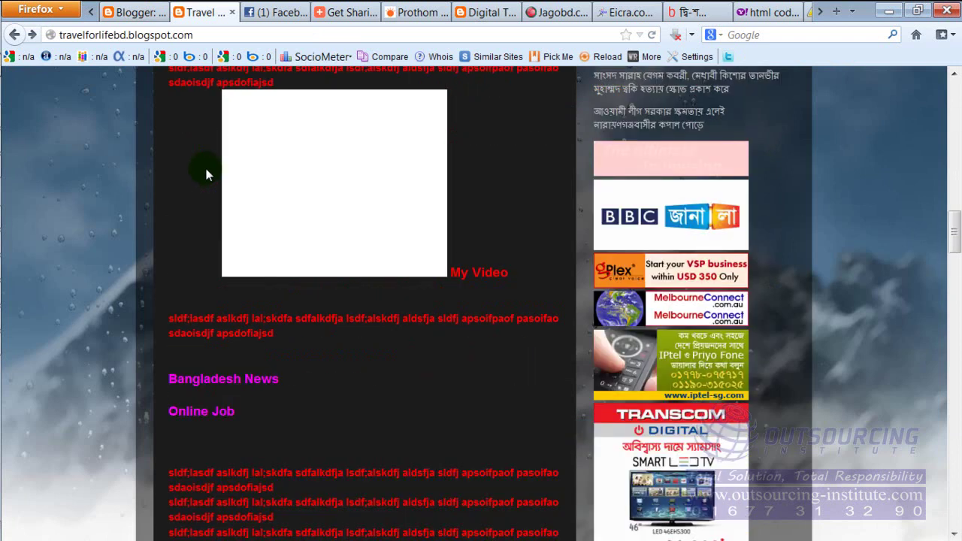
scroll(207, 174, up, 15)
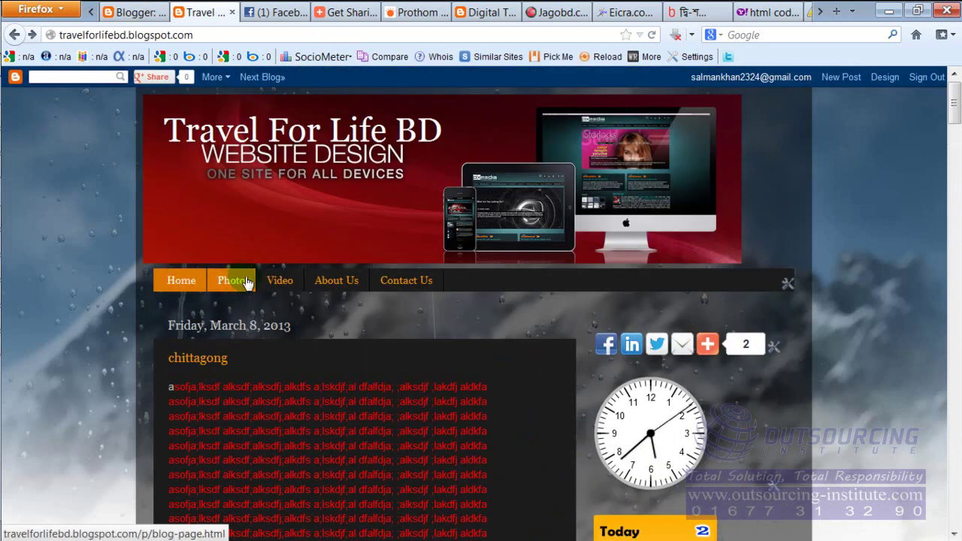
click(133, 11)
scroll(268, 310, down, 1)
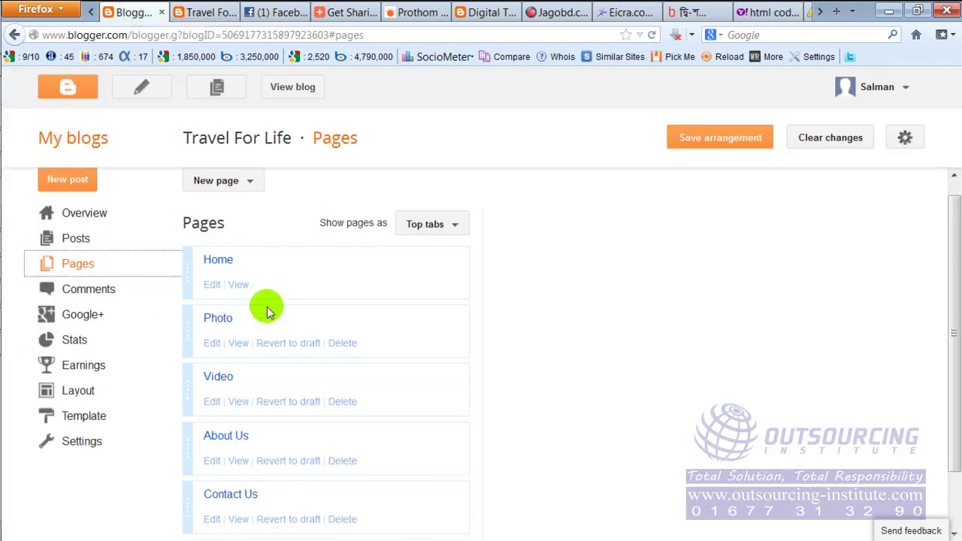
scroll(267, 309, down, 2)
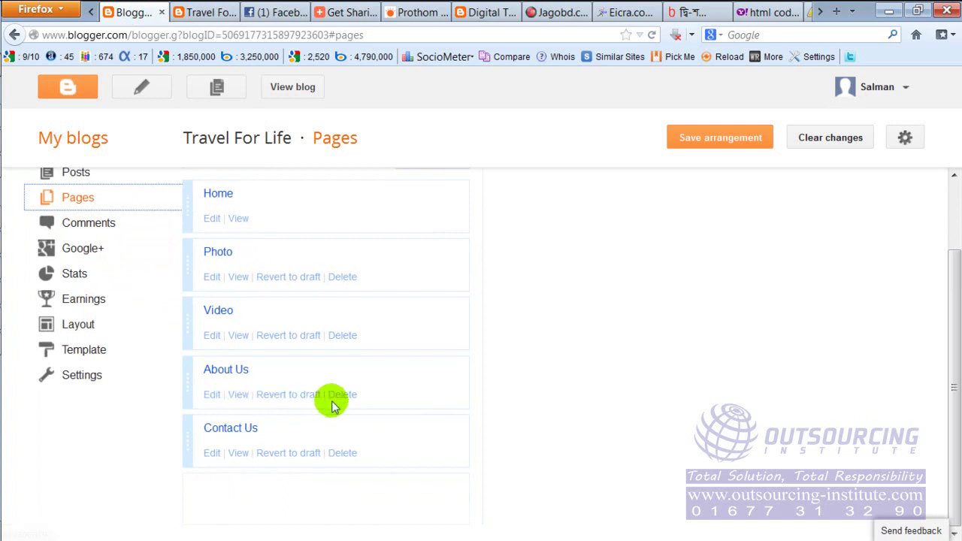
scroll(136, 264, up, 1)
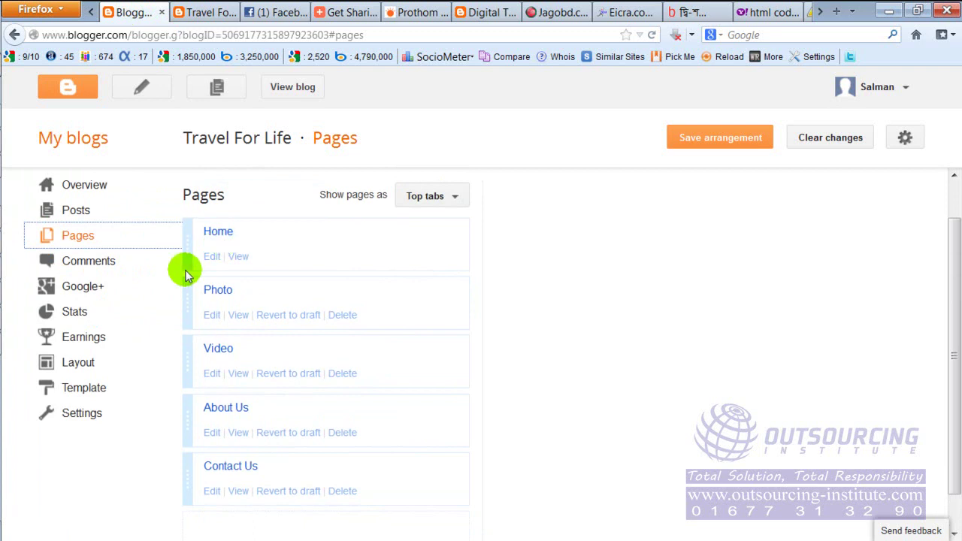
Review the blog's published comments and its Stats overview with pageviews, posts, traffic sources and audience.
click(67, 263)
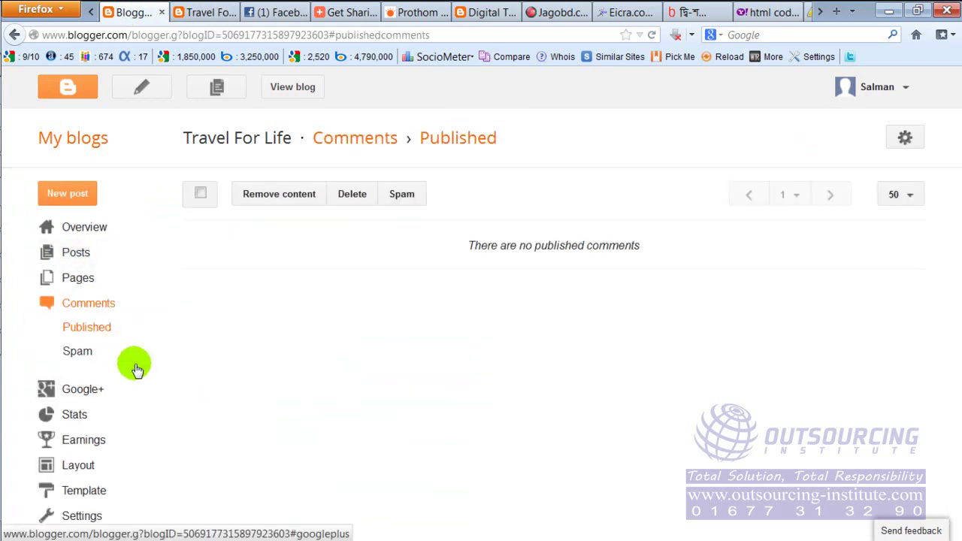
click(71, 417)
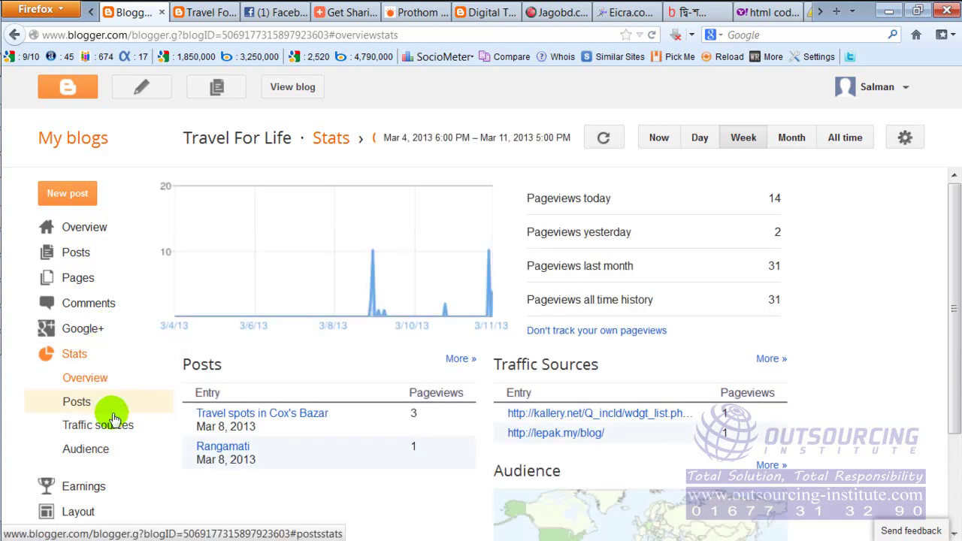
scroll(120, 386, down, 2)
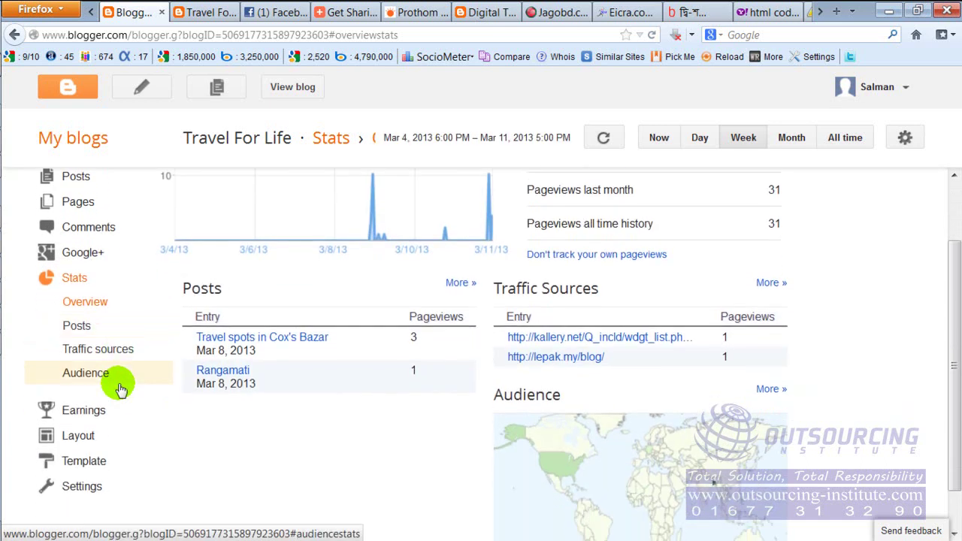
Examine the blog's Earnings page with its Google AdSense and Google Affiliate Ads information.
click(68, 411)
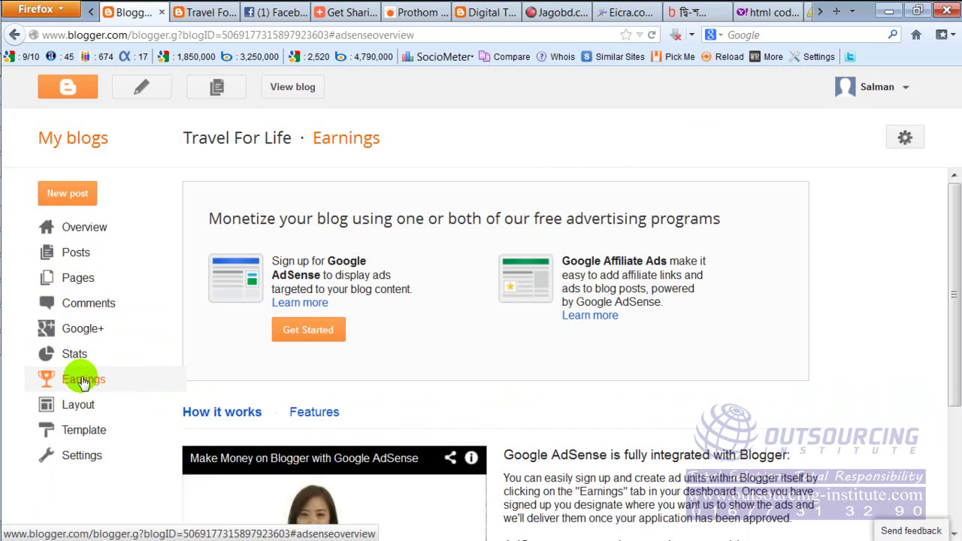
scroll(214, 369, down, 2)
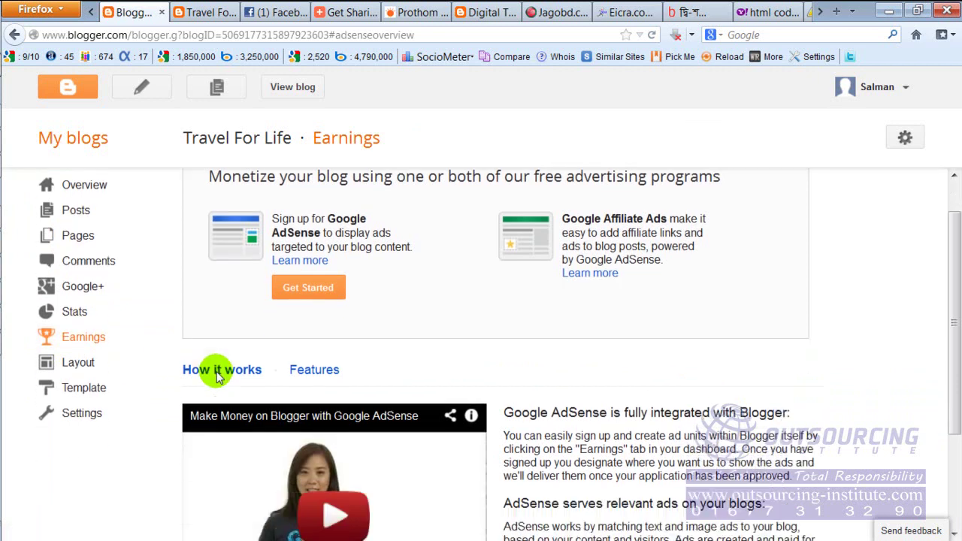
scroll(75, 293, up, 2)
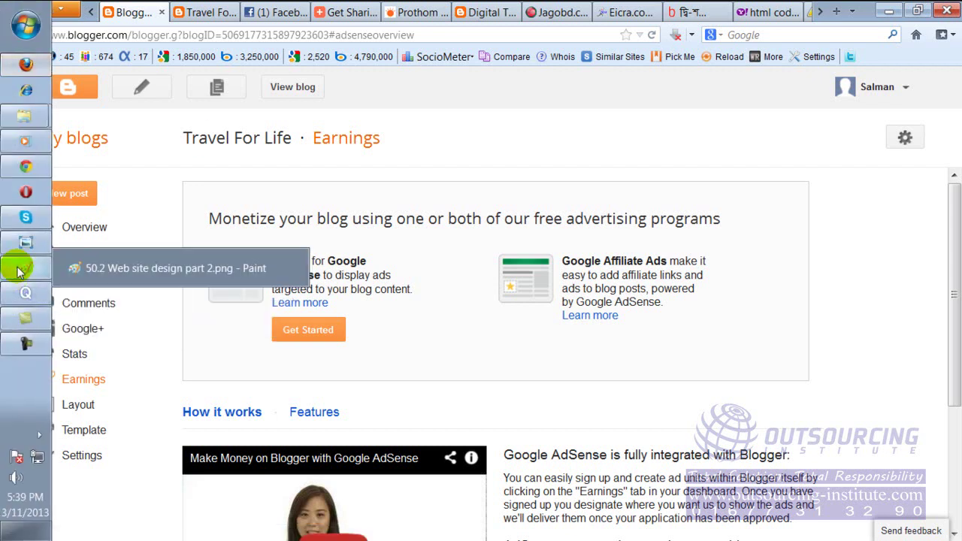
Switch to Paint to review the advanced site design checklist, and return to Firefox.
click(11, 268)
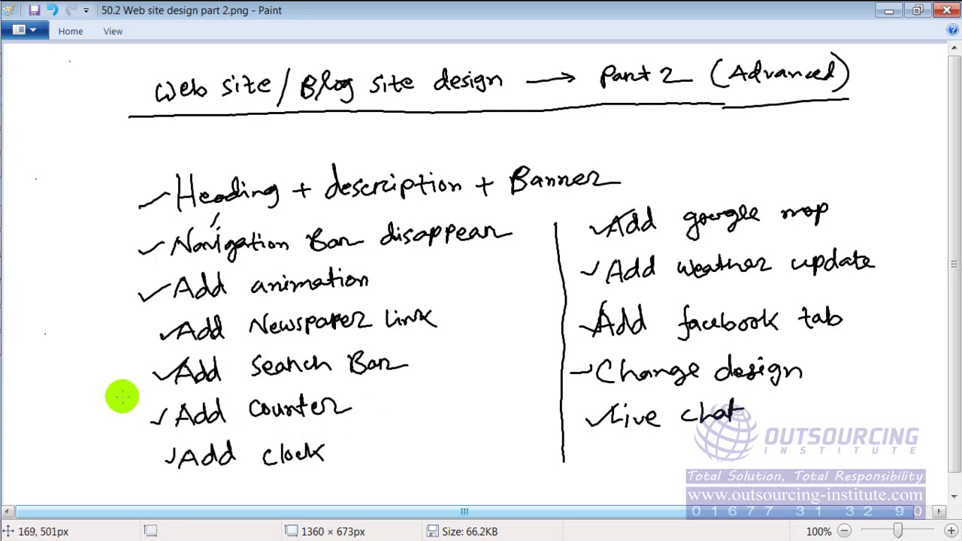
mouse_move(13, 325)
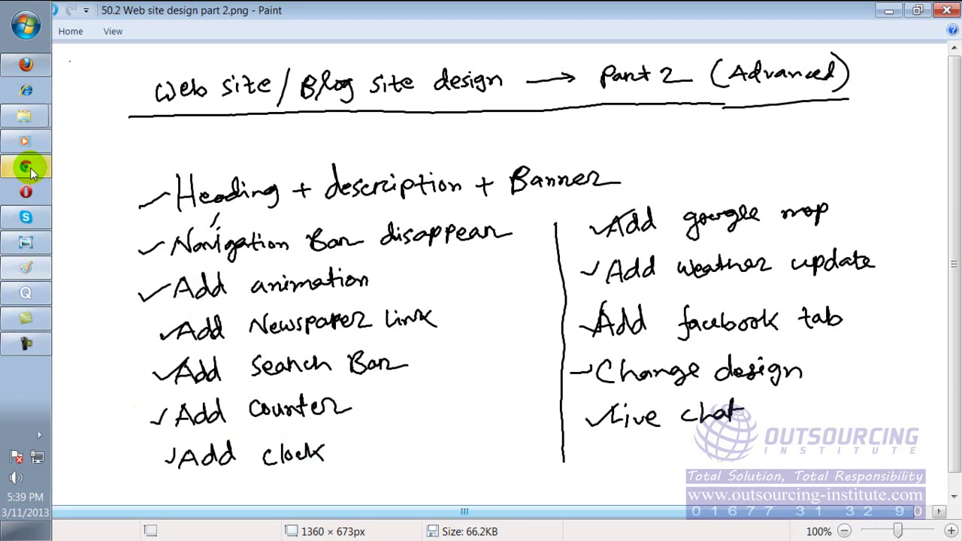
click(25, 64)
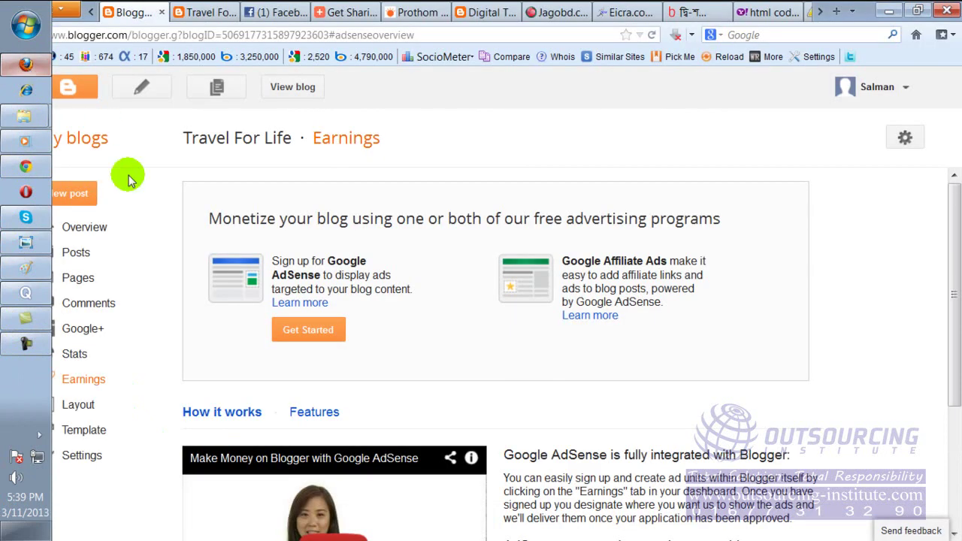
View the live Travel For Life BD blog and highlight the "blogspot" part of its web address.
click(203, 14)
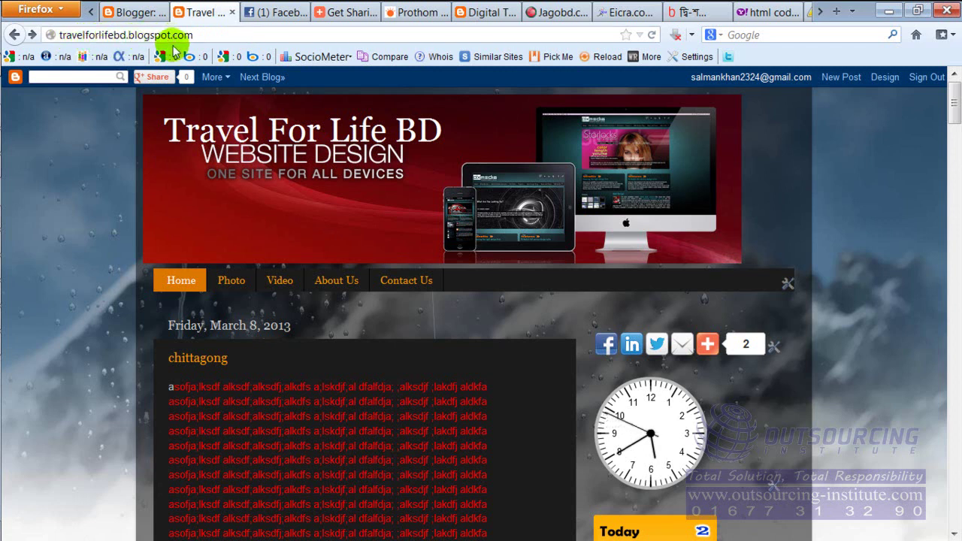
drag(128, 34, 172, 38)
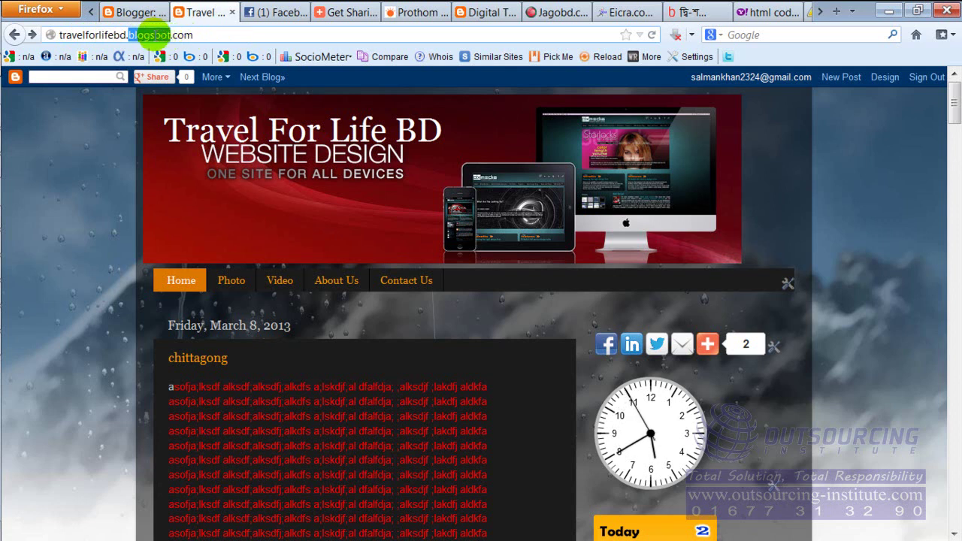
click(214, 35)
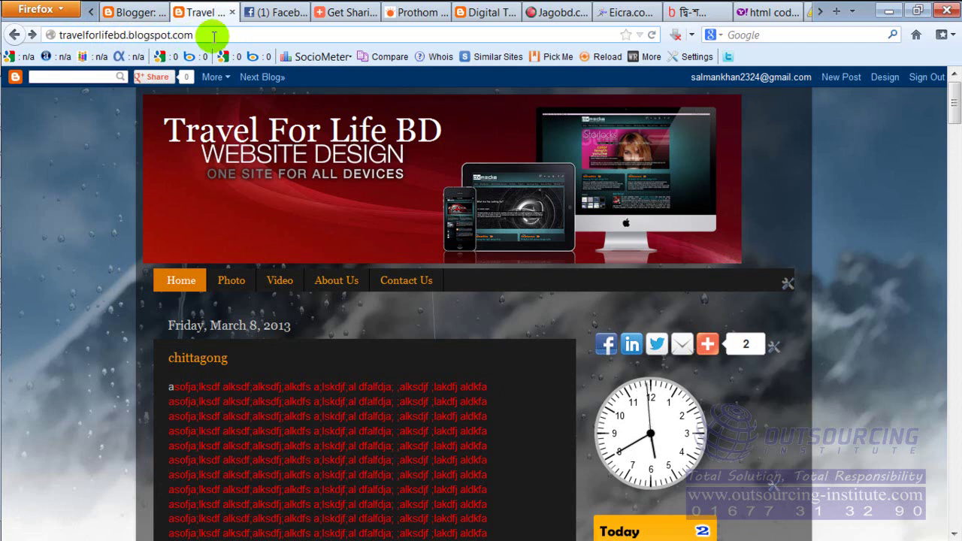